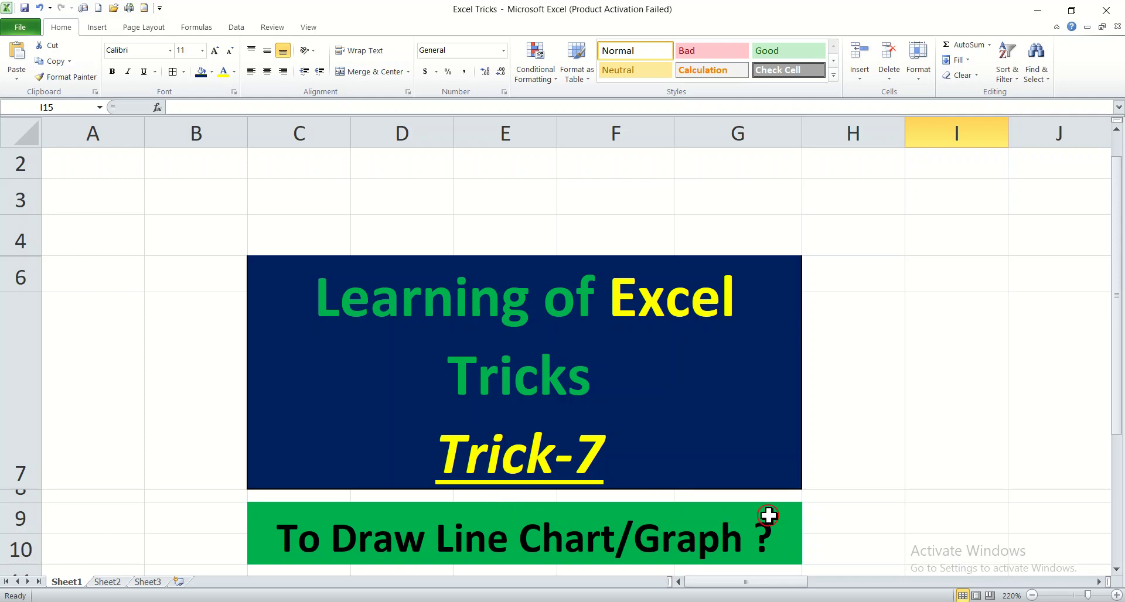
# - Insert a basic 2-D line chart from the Name and Marks Obt columns, range D13:E18
pyautogui.moveTo(1117, 336); pyautogui.dragTo(1118, 349)
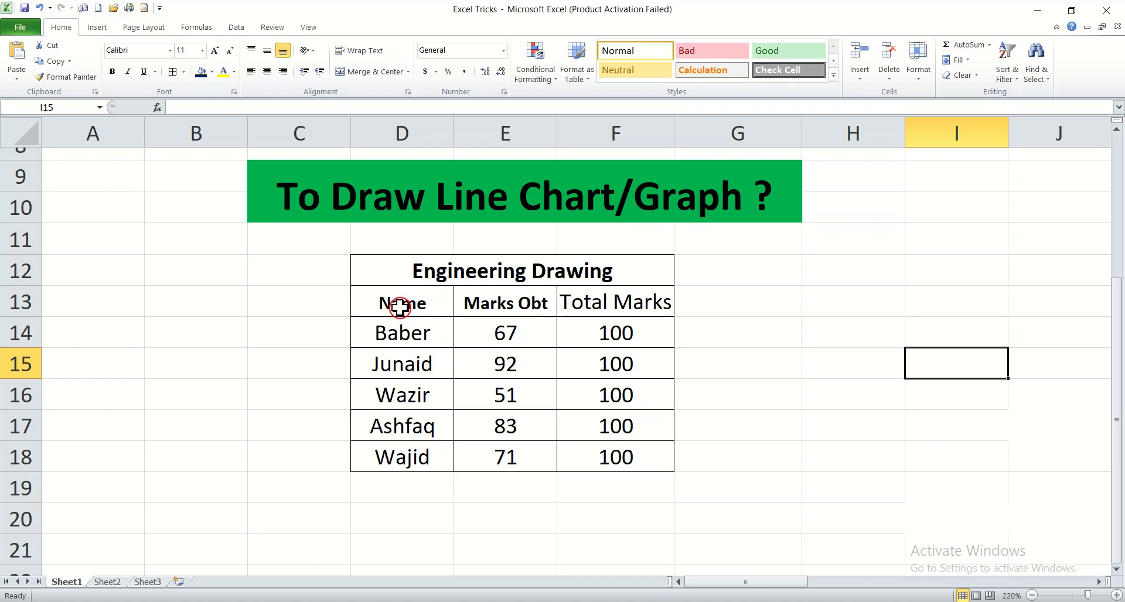
pyautogui.moveTo(394, 302); pyautogui.dragTo(480, 453)
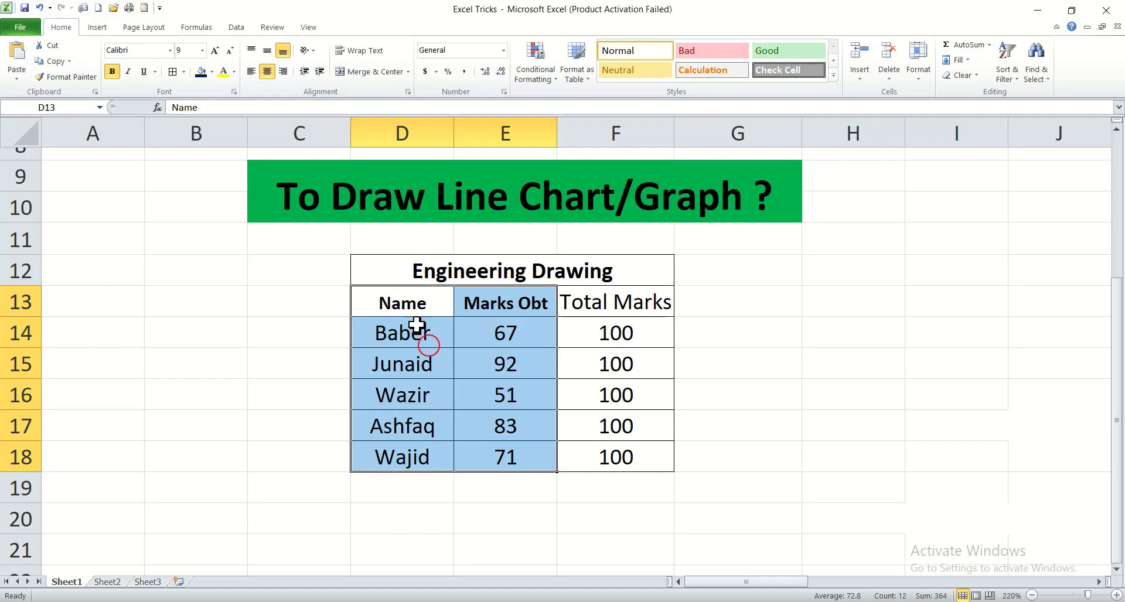
pyautogui.click(94, 27)
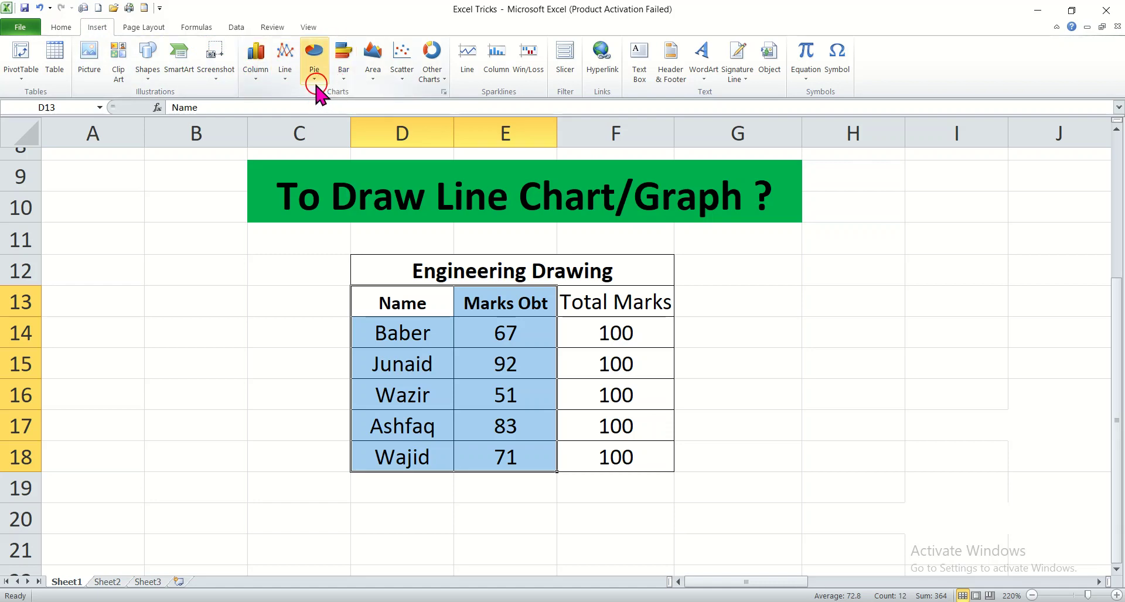
pyautogui.click(285, 75)
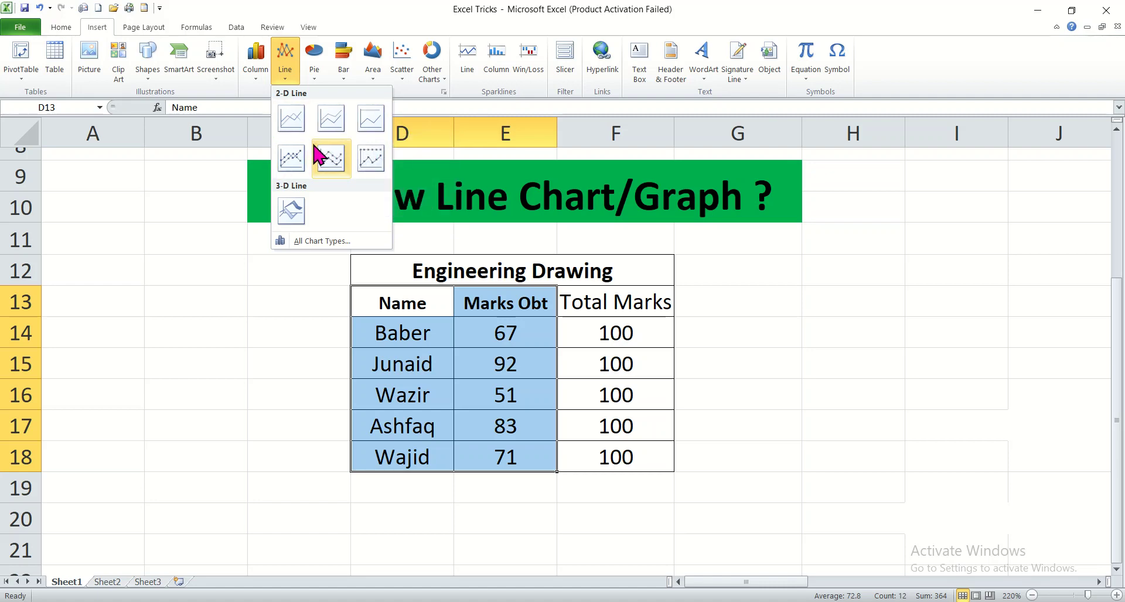
pyautogui.click(291, 117)
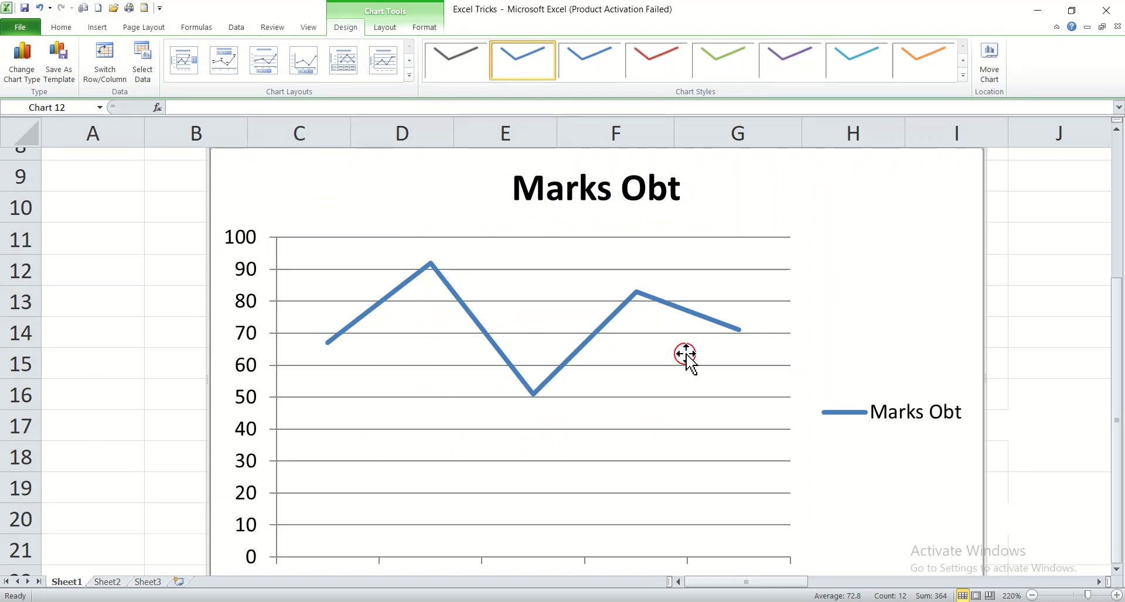
# - Shrink the line chart and place it beside the marks table, just below the green title banner
pyautogui.click(1032, 595)
pyautogui.click(1032, 596)
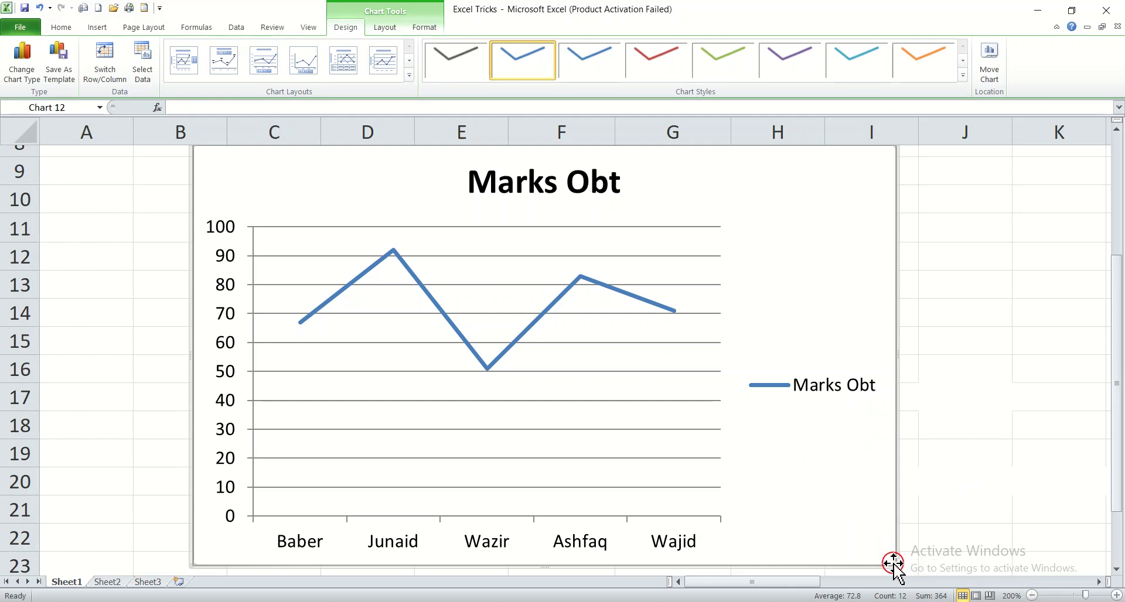
pyautogui.moveTo(896, 564); pyautogui.dragTo(711, 478)
pyautogui.moveTo(647, 450); pyautogui.dragTo(1033, 444)
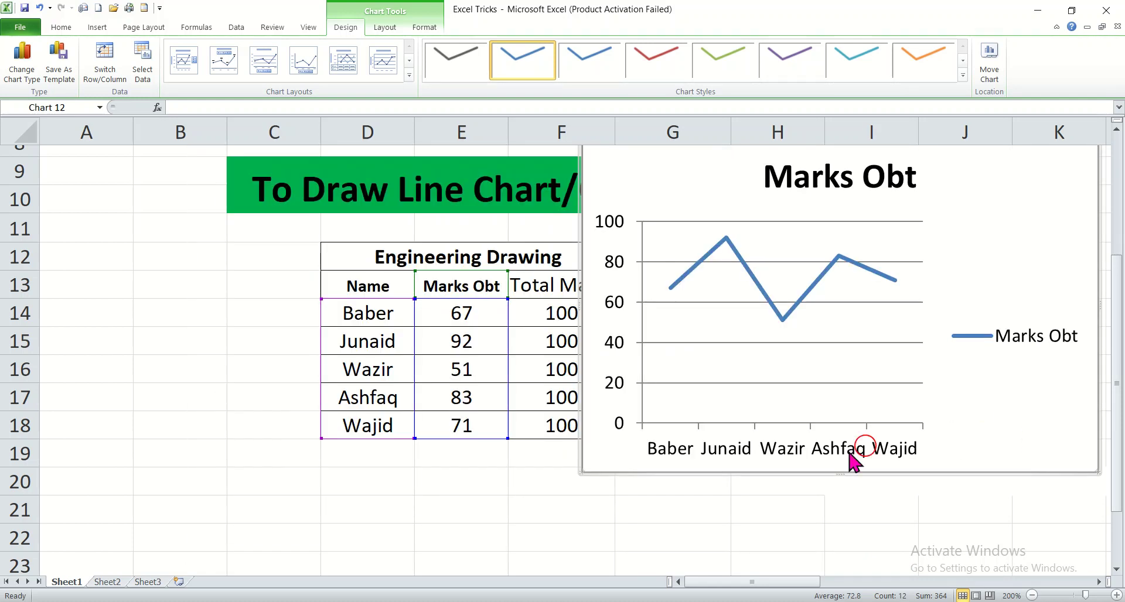
pyautogui.click(1099, 582)
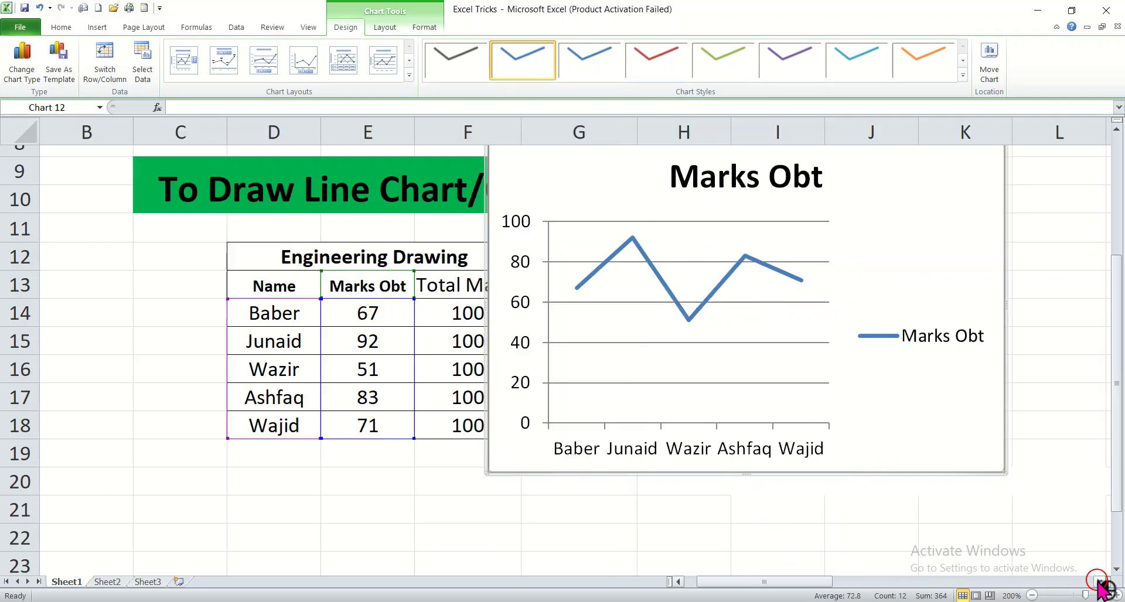
pyautogui.click(1099, 582)
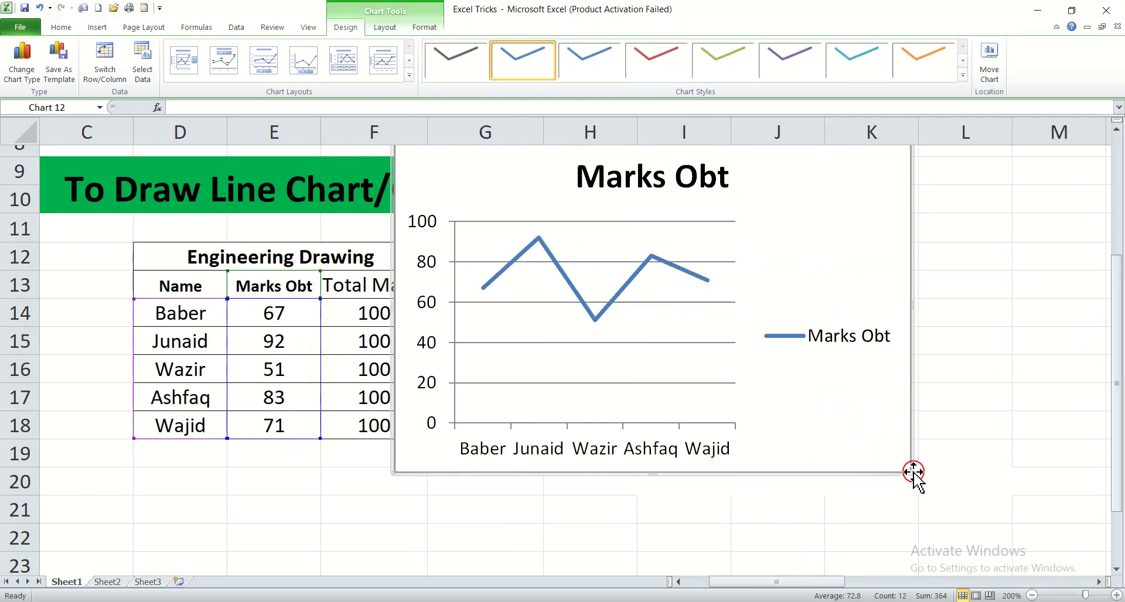
pyautogui.moveTo(910, 471); pyautogui.dragTo(986, 497)
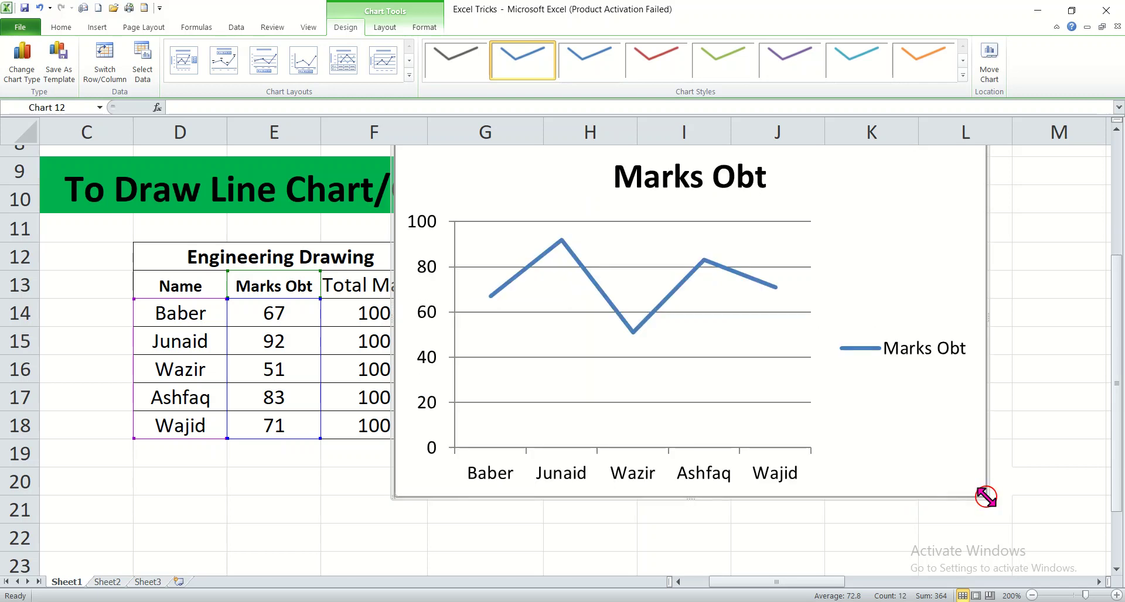
pyautogui.moveTo(918, 463); pyautogui.dragTo(966, 531)
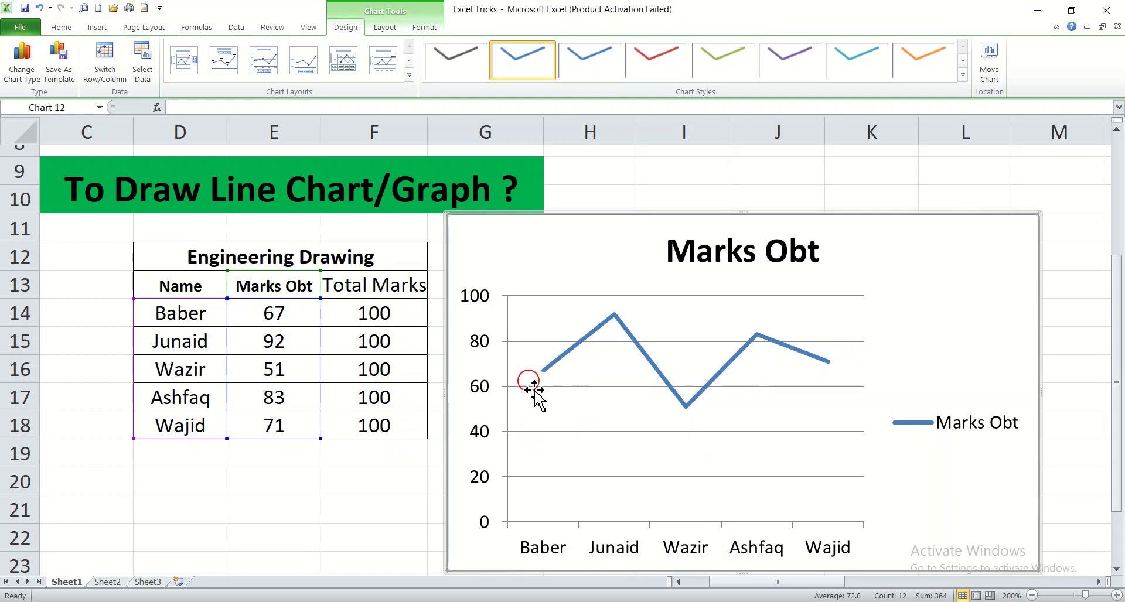
# - Draw a vertical straight line in the chart from just below the first data point down to the horizontal axis
pyautogui.click(97, 27)
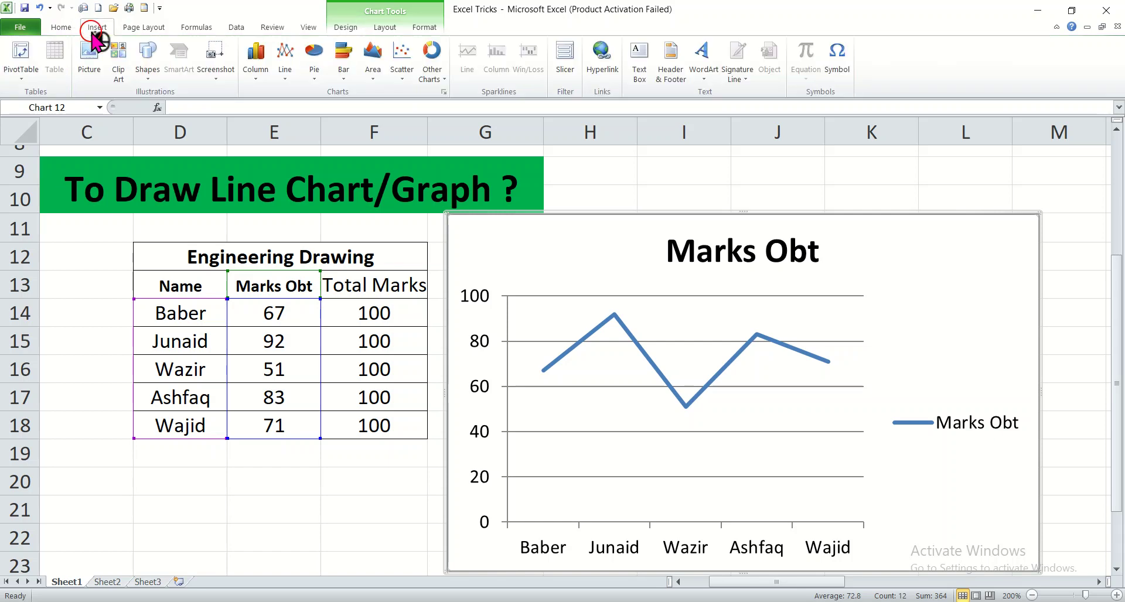
pyautogui.click(149, 64)
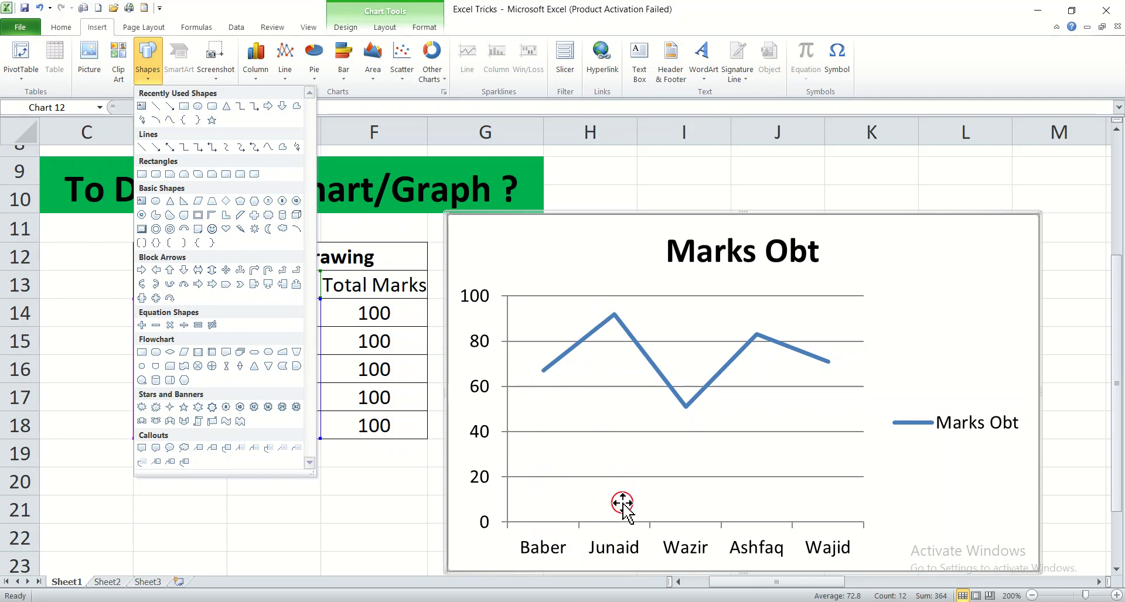
pyautogui.click(156, 108)
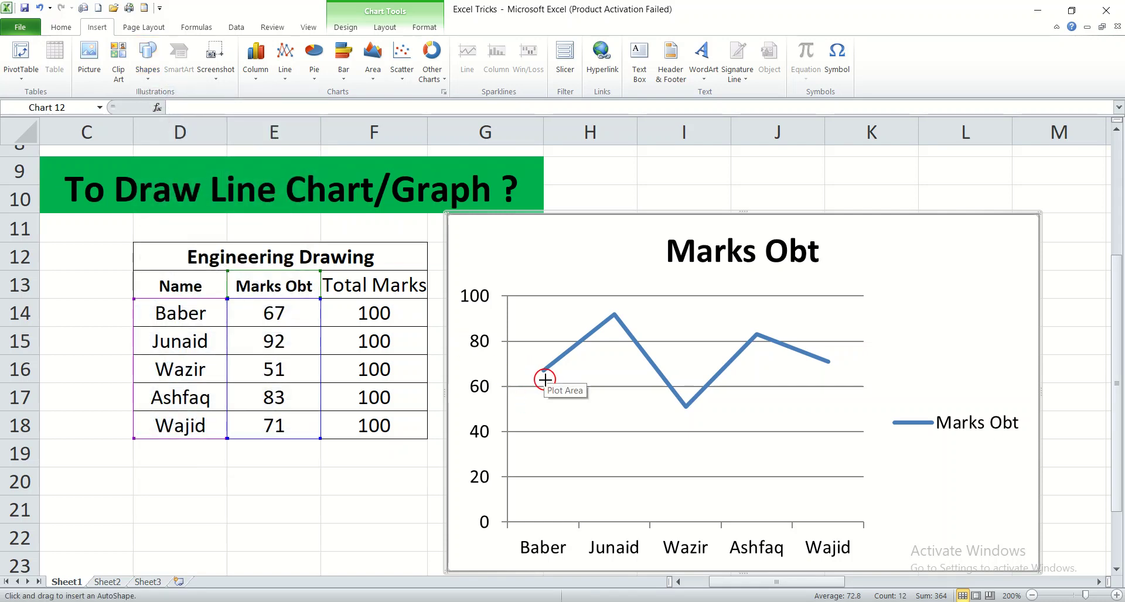
pyautogui.moveTo(545, 379); pyautogui.dragTo(686, 520)
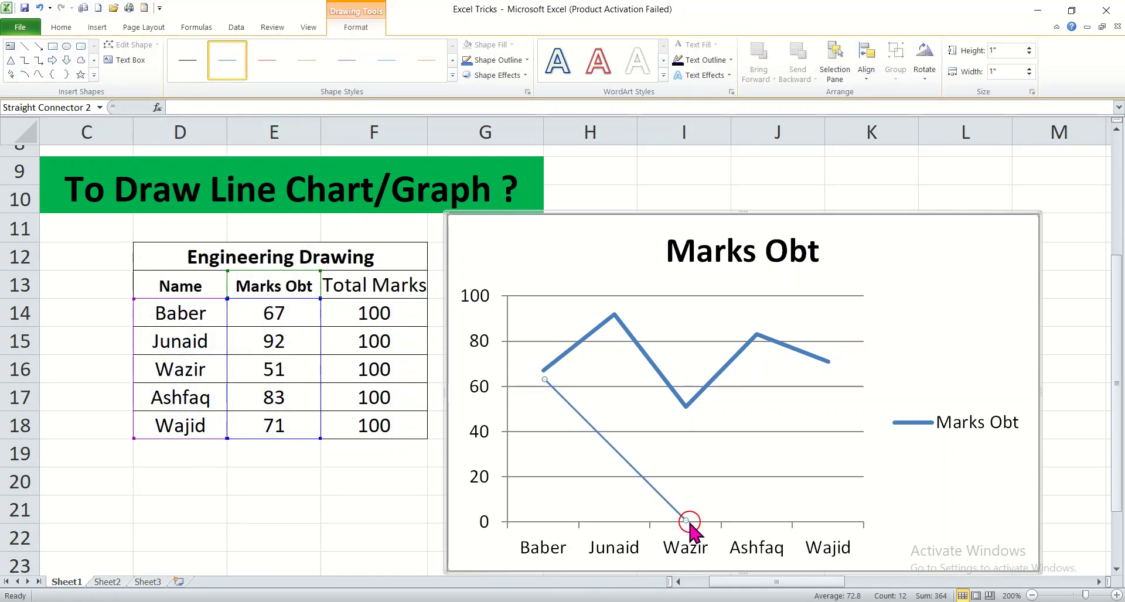
pyautogui.moveTo(686, 520); pyautogui.dragTo(545, 523)
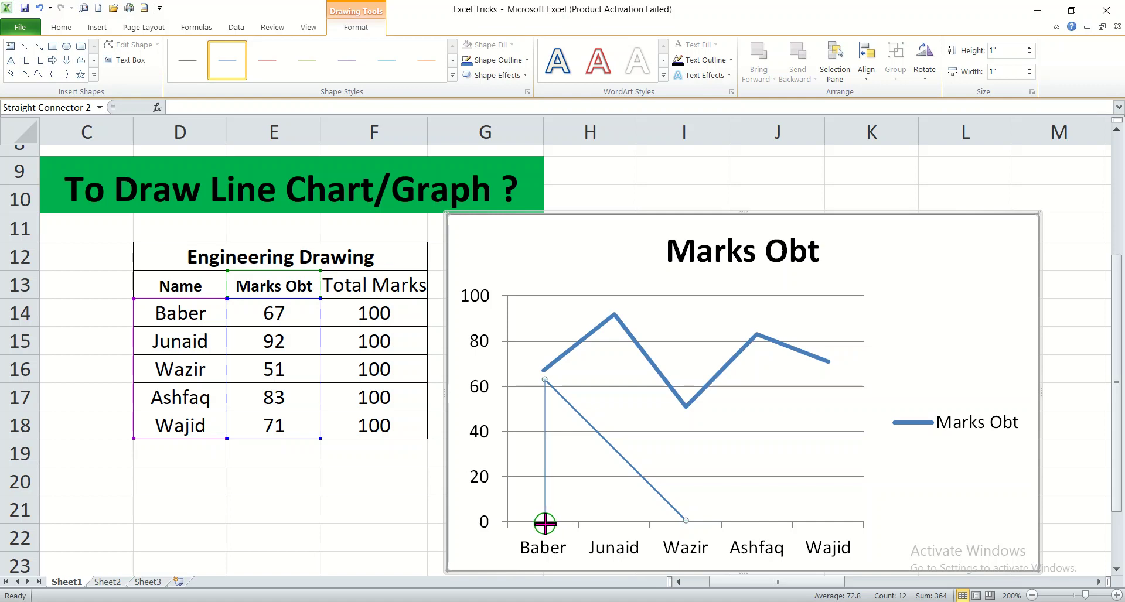
pyautogui.moveTo(545, 524); pyautogui.dragTo(544, 519)
pyautogui.click(609, 489)
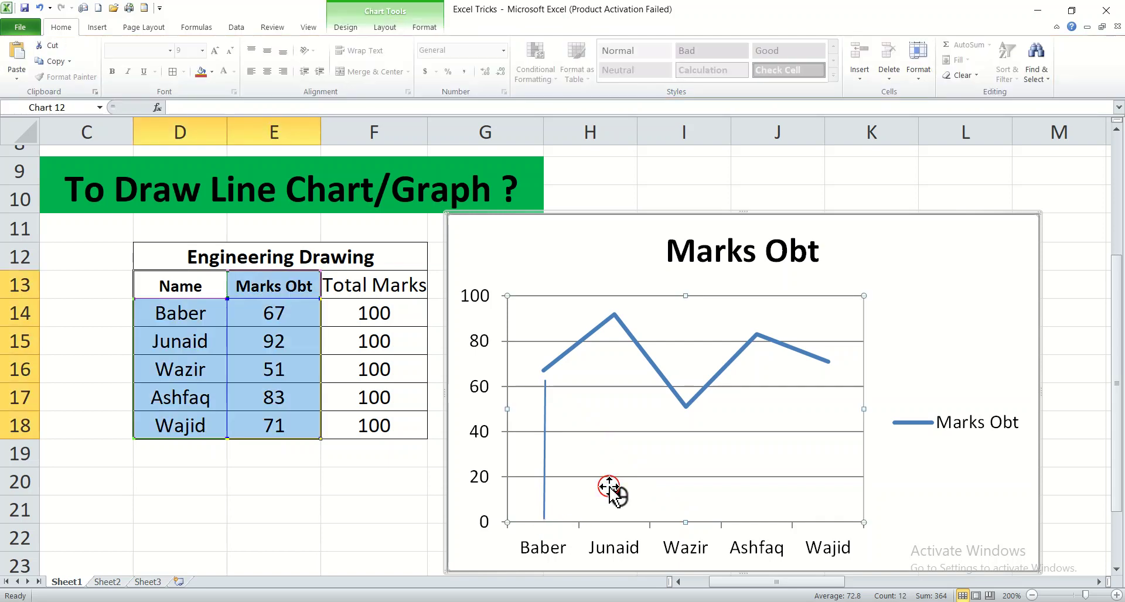
# - Extend the vertical line's upper end toward the first data point and straighten it
pyautogui.click(545, 384)
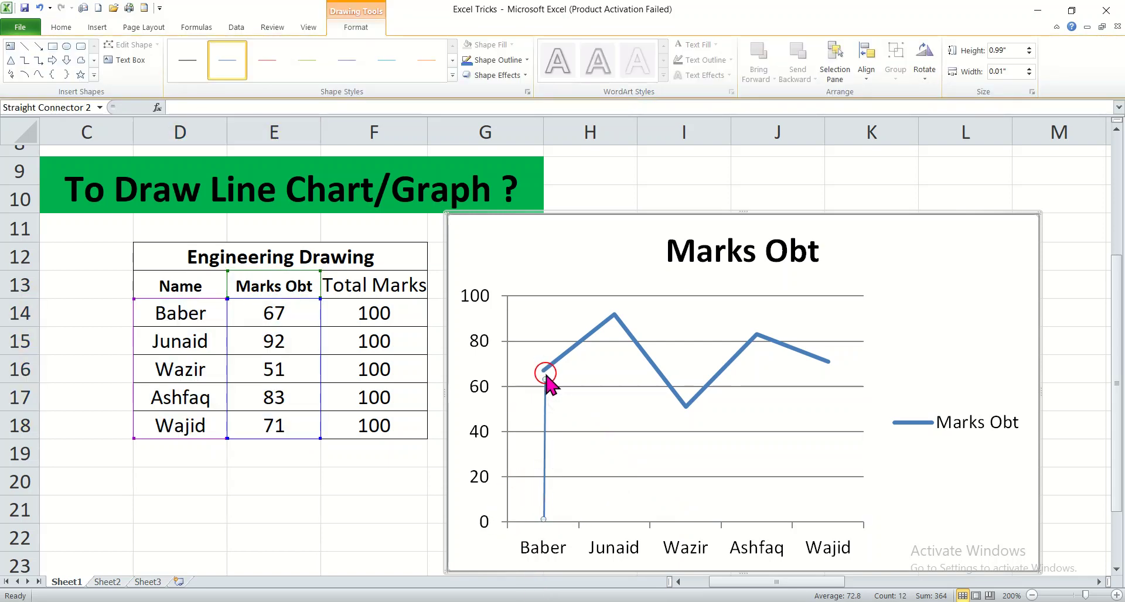
pyautogui.moveTo(544, 380); pyautogui.dragTo(543, 372)
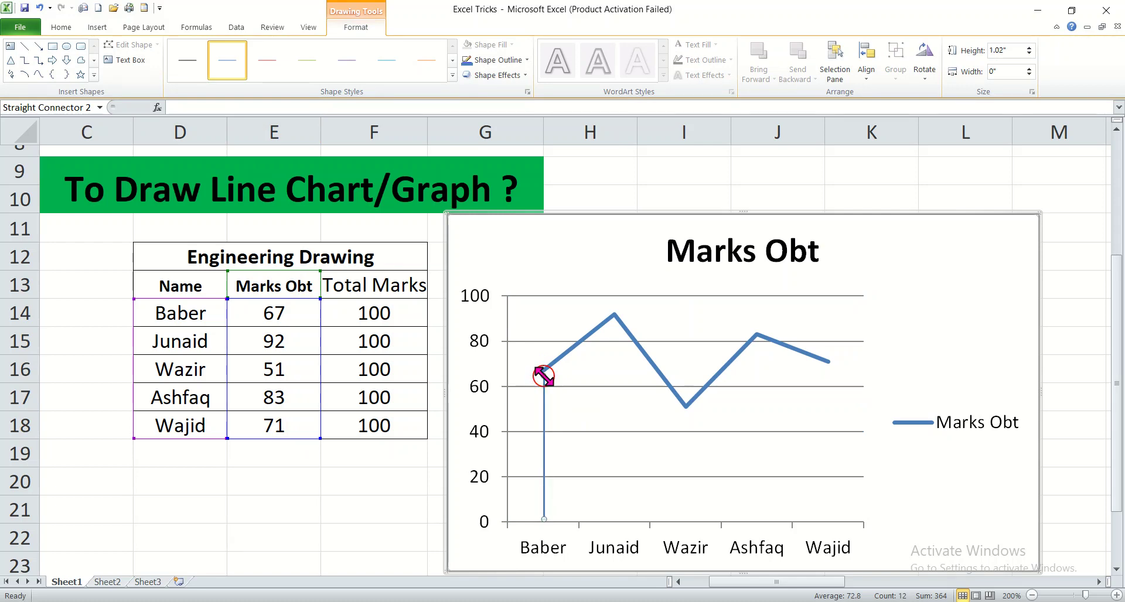
pyautogui.click(574, 400)
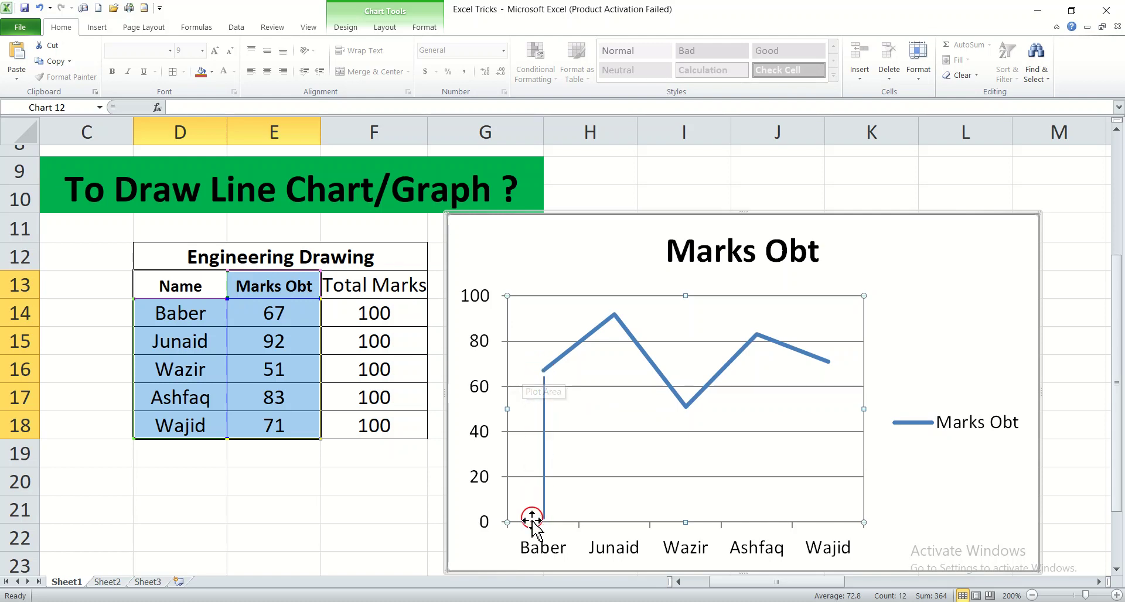
# - Copy the vertical line and paste several copies of it into the chart
pyautogui.click(544, 451)
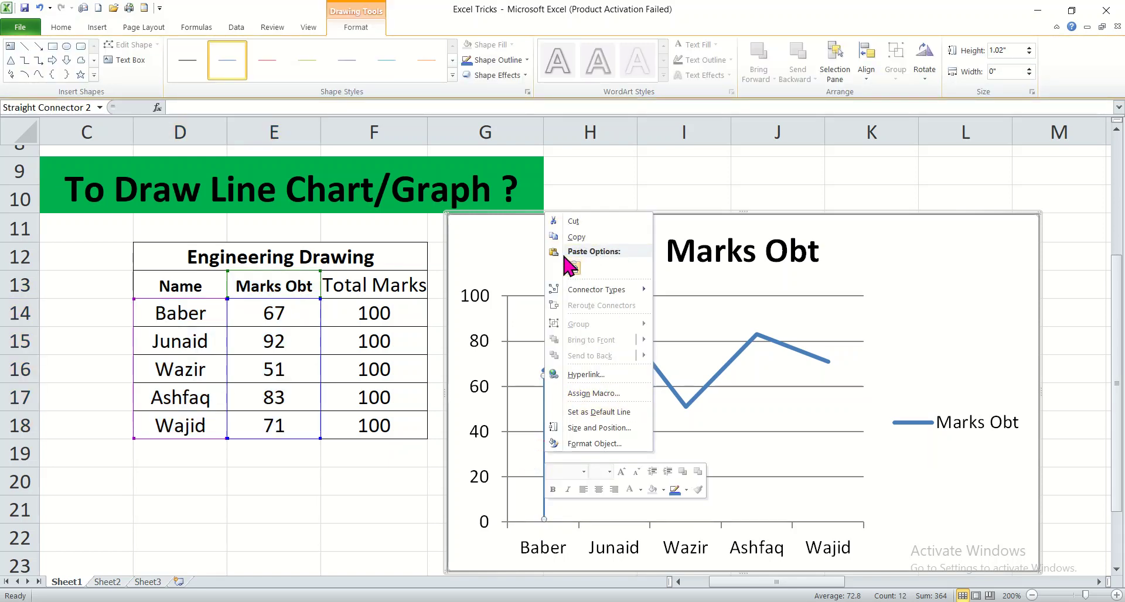
pyautogui.click(572, 238)
pyautogui.rightClick(582, 428)
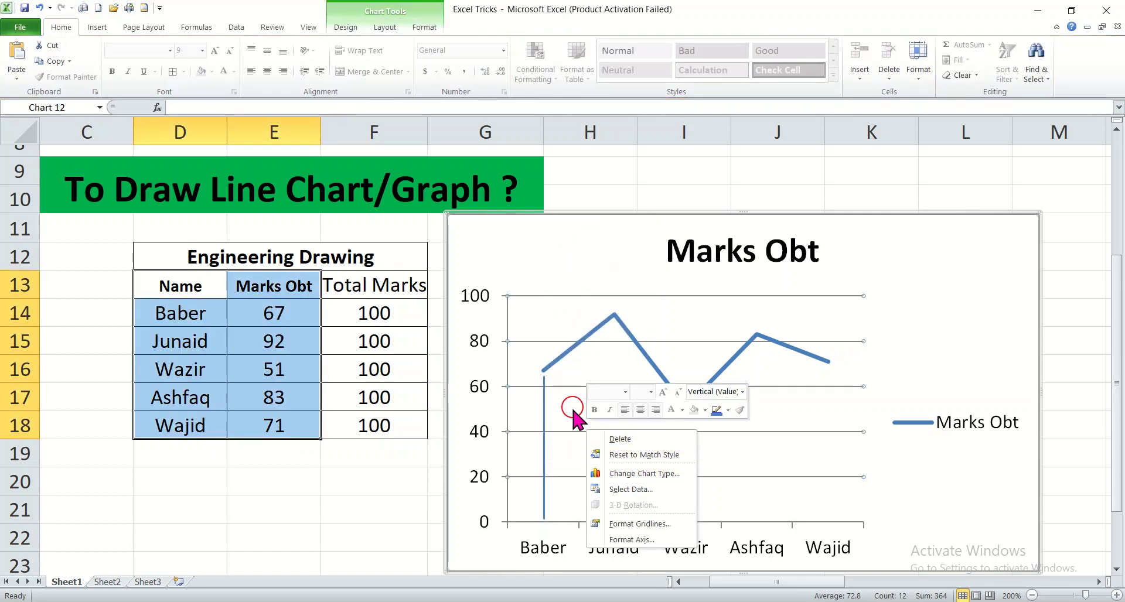
pyautogui.click(573, 410)
pyautogui.hotkey('ctrl', 'v')
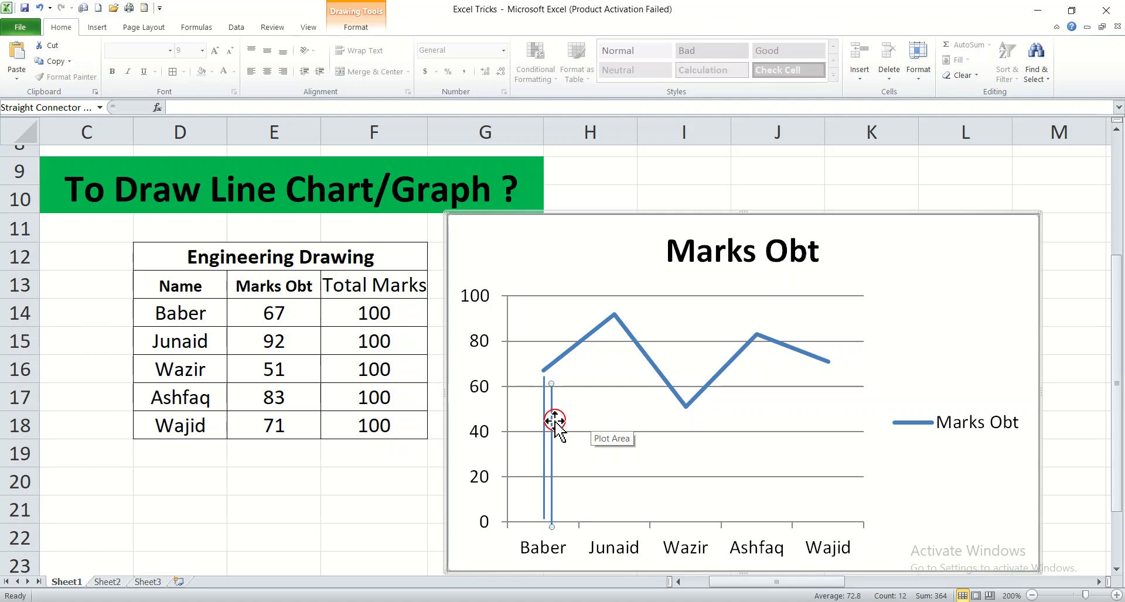
# - Move one pasted line under the second data point and extend its lower end to the horizontal axis
pyautogui.moveTo(551, 424); pyautogui.dragTo(613, 358)
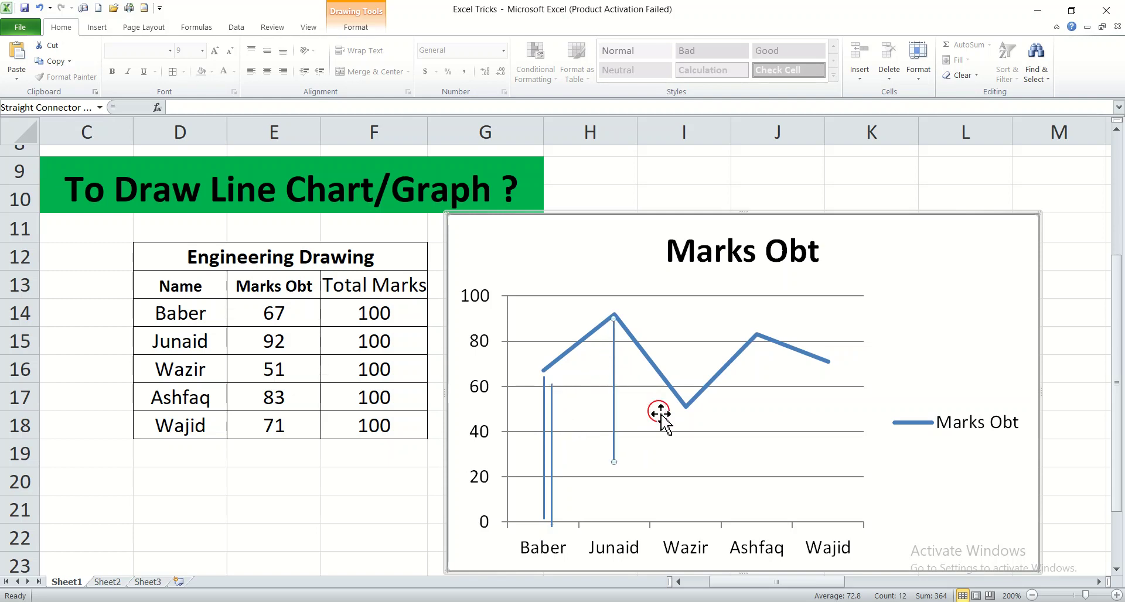
pyautogui.moveTo(614, 462); pyautogui.dragTo(613, 521)
pyautogui.click(703, 461)
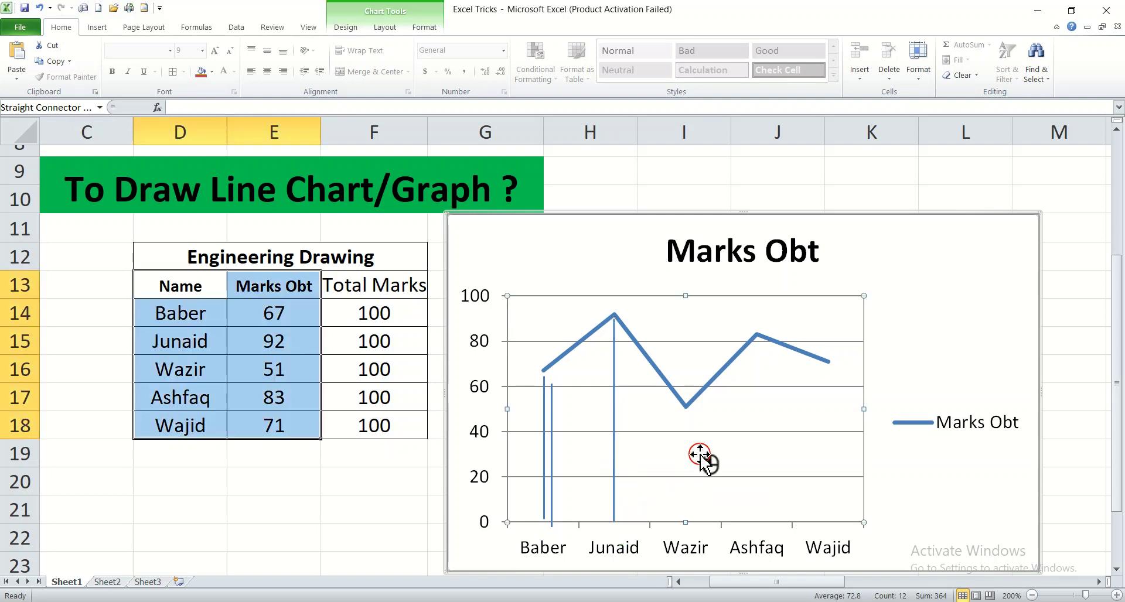
# - Move another pasted line under the third data point and shorten its lower end to the horizontal axis
pyautogui.click(551, 431)
pyautogui.moveTo(551, 431)
pyautogui.mouseDown()
pyautogui.moveTo(588, 431)
pyautogui.moveTo(668, 482)
pyautogui.moveTo(684, 459)
pyautogui.mouseUp()
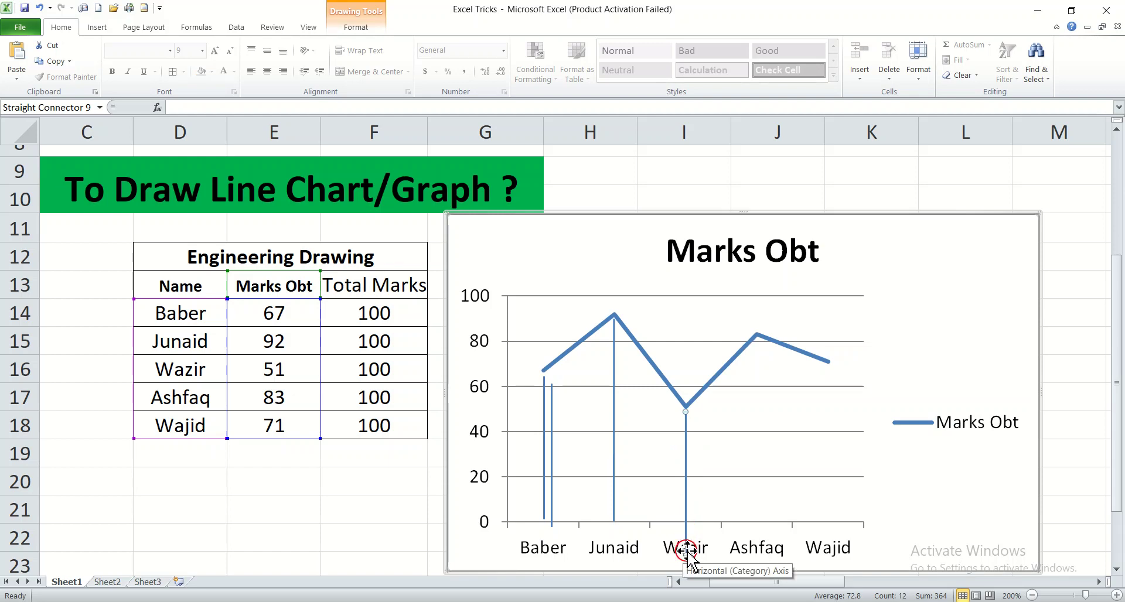
pyautogui.moveTo(685, 551); pyautogui.dragTo(692, 512)
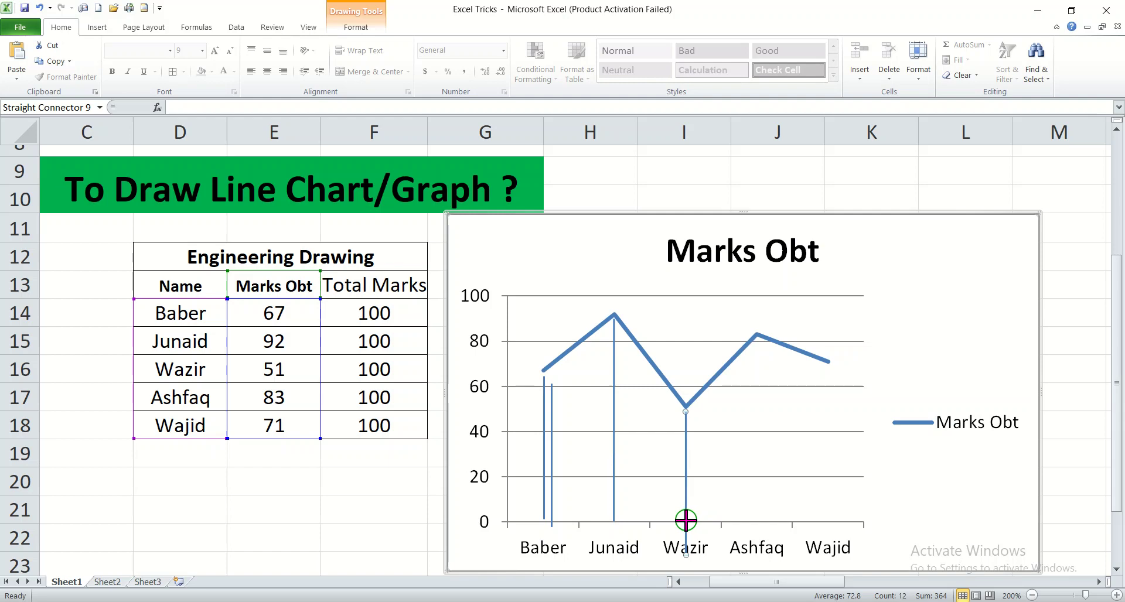
pyautogui.click(740, 459)
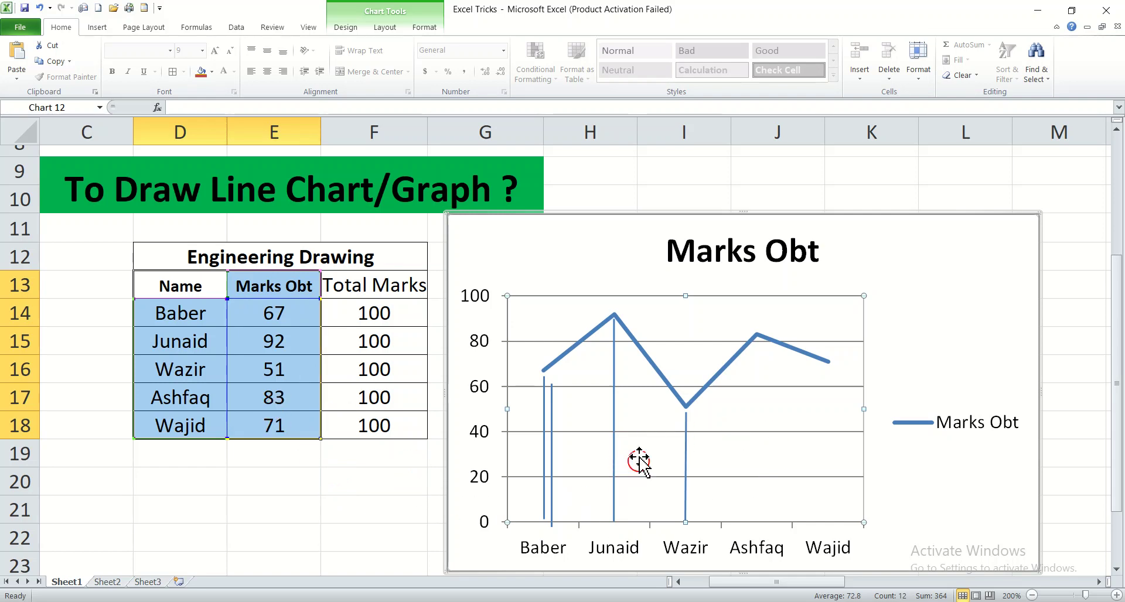
# - Place a pasted line under the fourth data point and lengthen it down to the horizontal axis
pyautogui.moveTo(551, 411)
pyautogui.mouseDown()
pyautogui.moveTo(668, 467)
pyautogui.moveTo(761, 427)
pyautogui.moveTo(758, 366)
pyautogui.mouseUp()
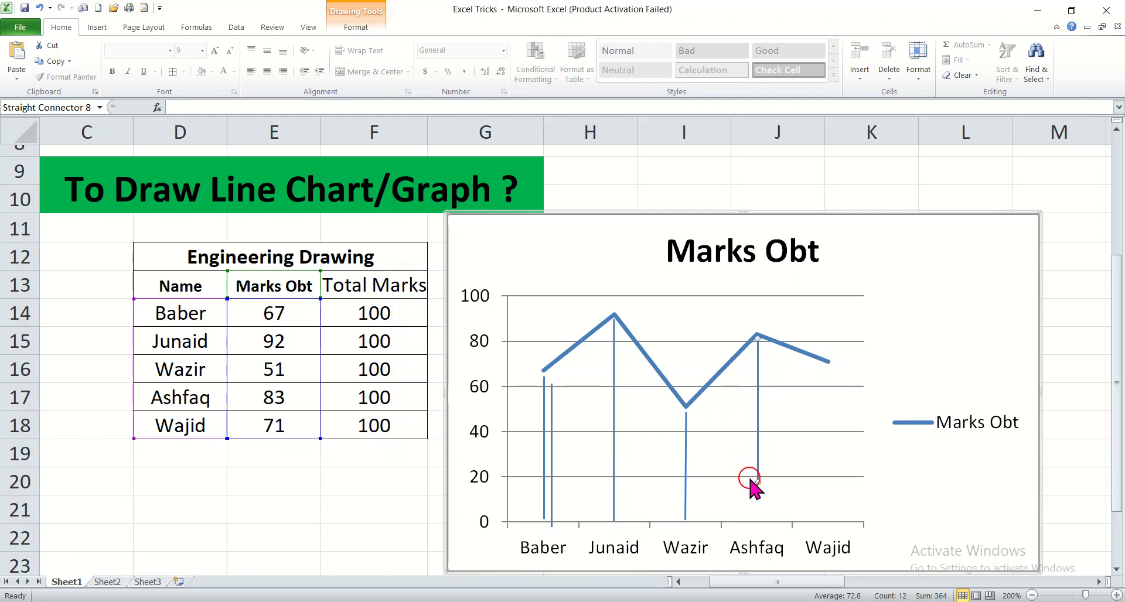
pyautogui.moveTo(757, 478); pyautogui.dragTo(762, 514)
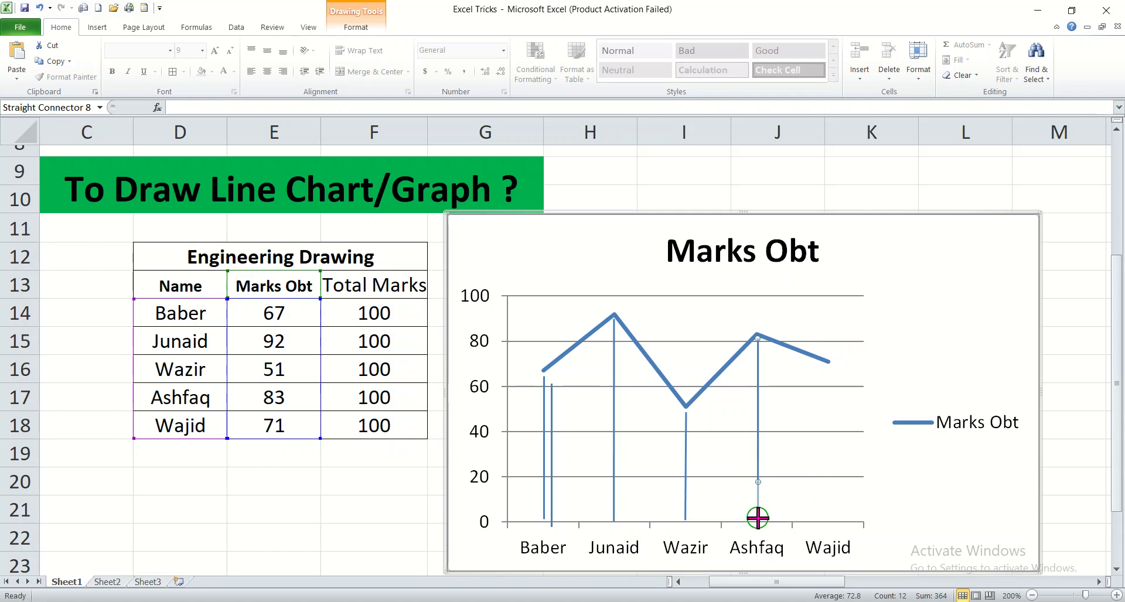
pyautogui.moveTo(758, 520); pyautogui.dragTo(758, 521)
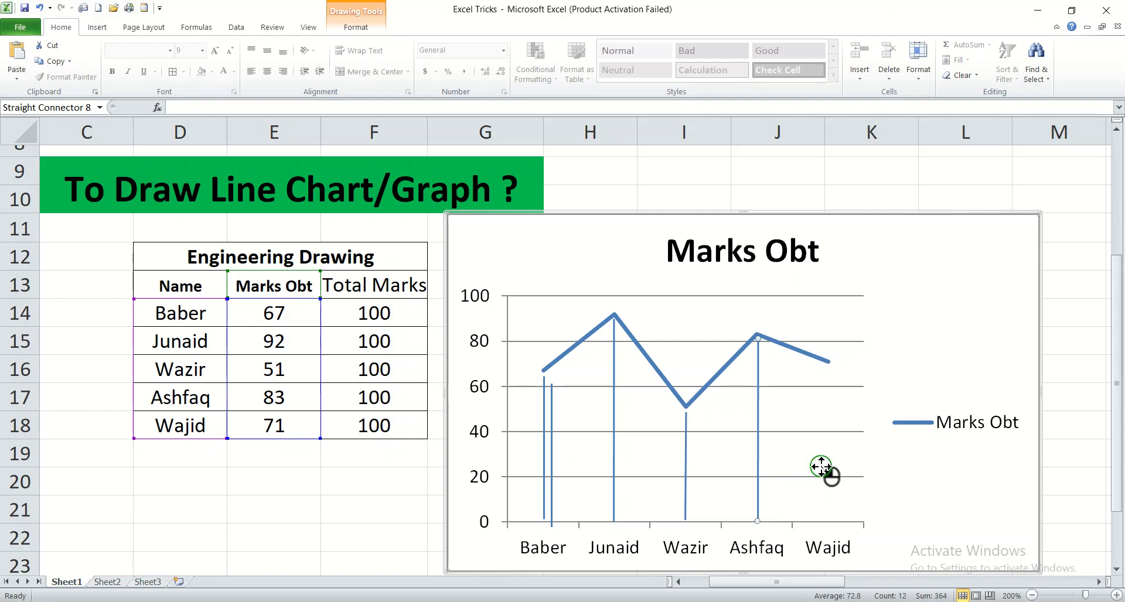
pyautogui.click(821, 470)
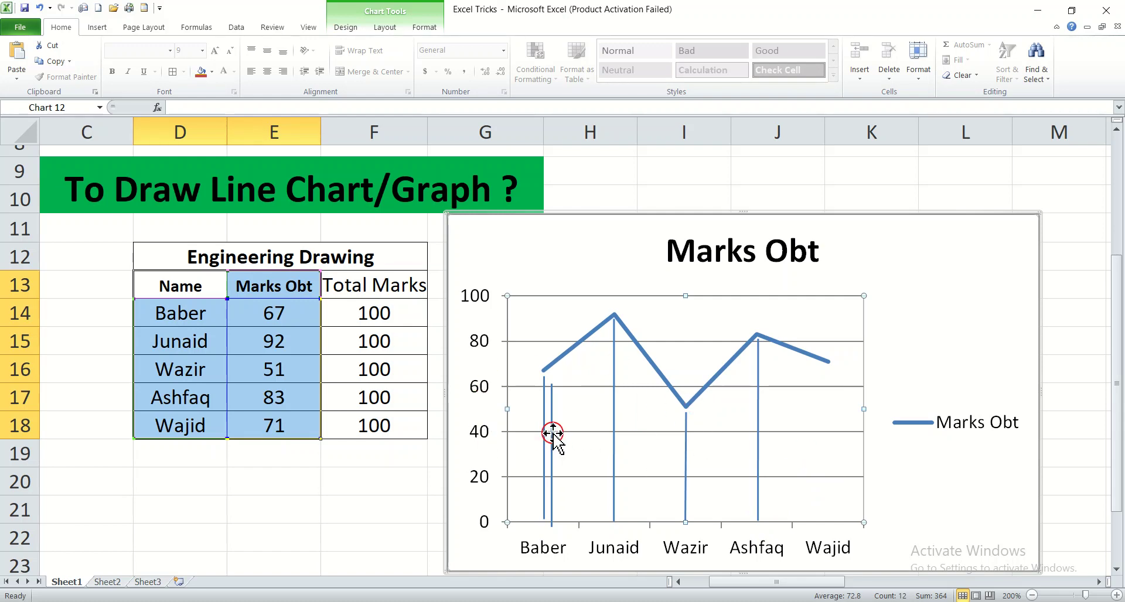
# - Move a pasted line under the last data point and extend its upper end up to the chart line
pyautogui.moveTo(553, 432)
pyautogui.mouseDown()
pyautogui.moveTo(616, 389)
pyautogui.moveTo(696, 389)
pyautogui.moveTo(793, 439)
pyautogui.moveTo(816, 442)
pyautogui.moveTo(820, 422)
pyautogui.moveTo(828, 429)
pyautogui.mouseUp()
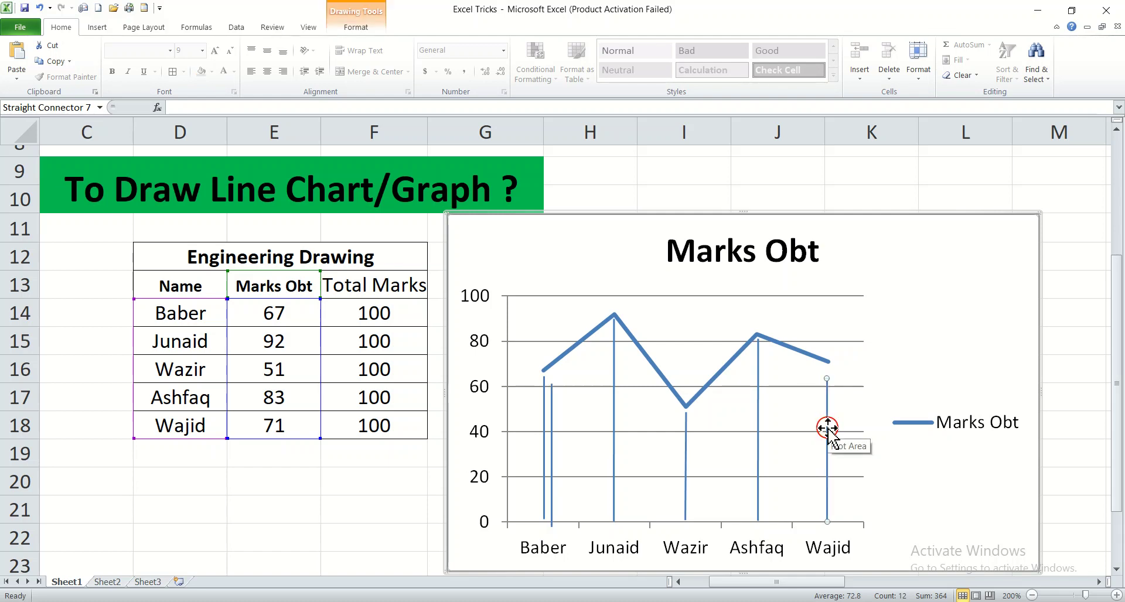
pyautogui.moveTo(826, 378)
pyautogui.mouseDown()
pyautogui.moveTo(833, 347)
pyautogui.moveTo(828, 362)
pyautogui.mouseUp()
pyautogui.click(844, 421)
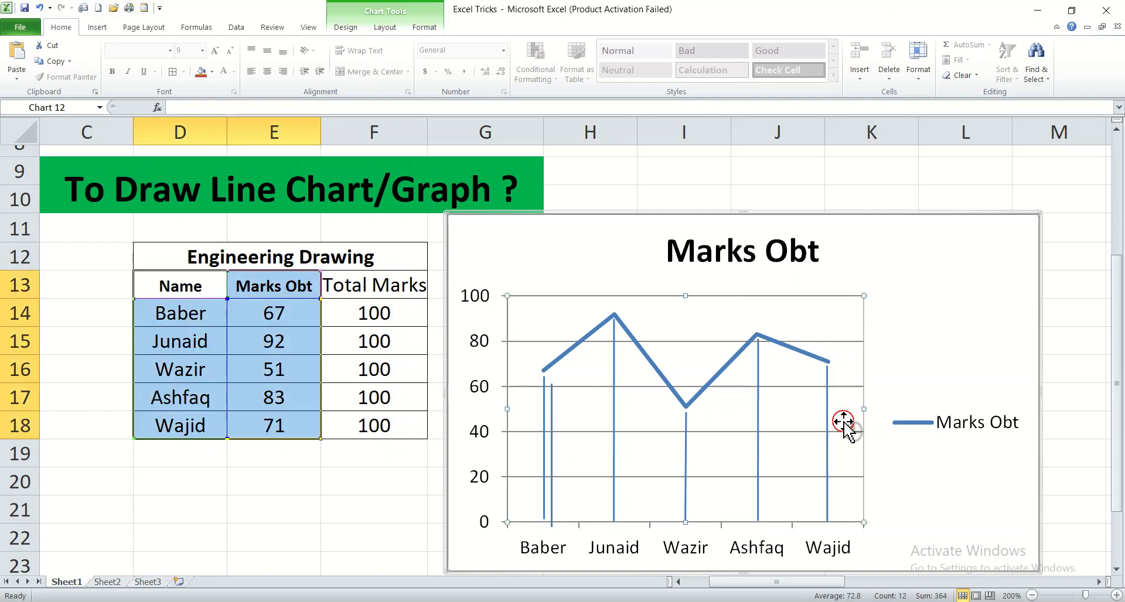
# - Delete the surplus vertical line beside the first data point's drop line
pyautogui.click(552, 410)
pyautogui.click(551, 410)
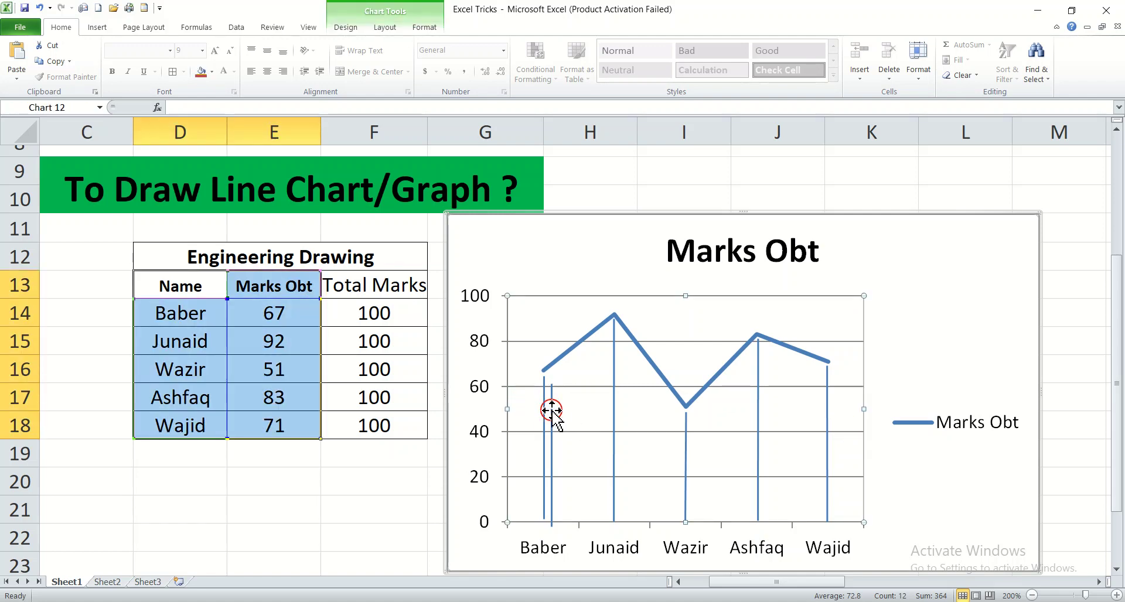
pyautogui.click(551, 411)
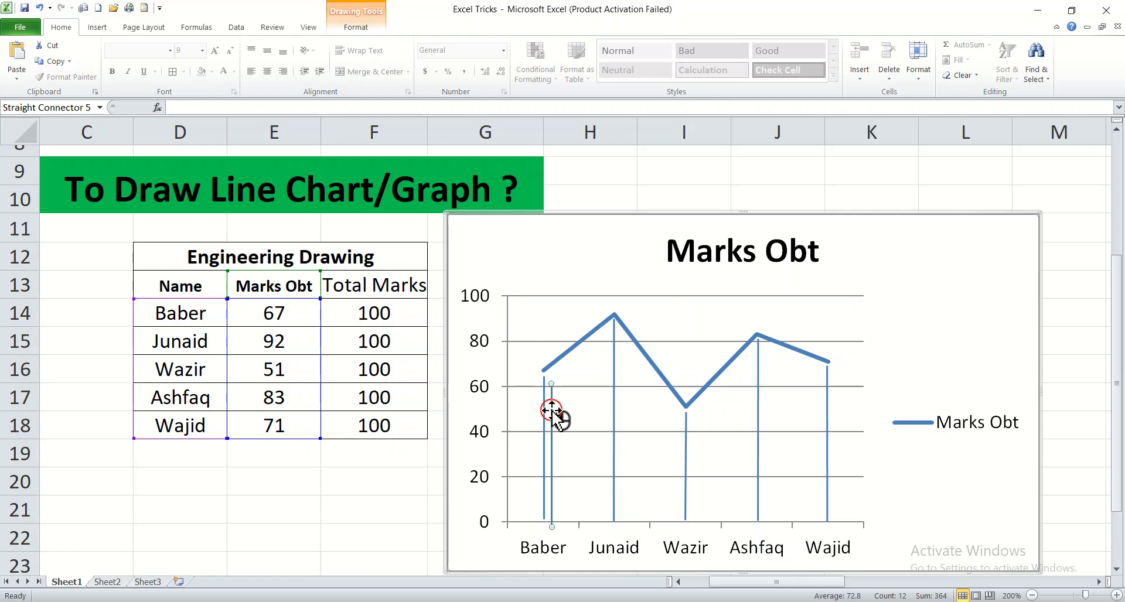
pyautogui.click(551, 410)
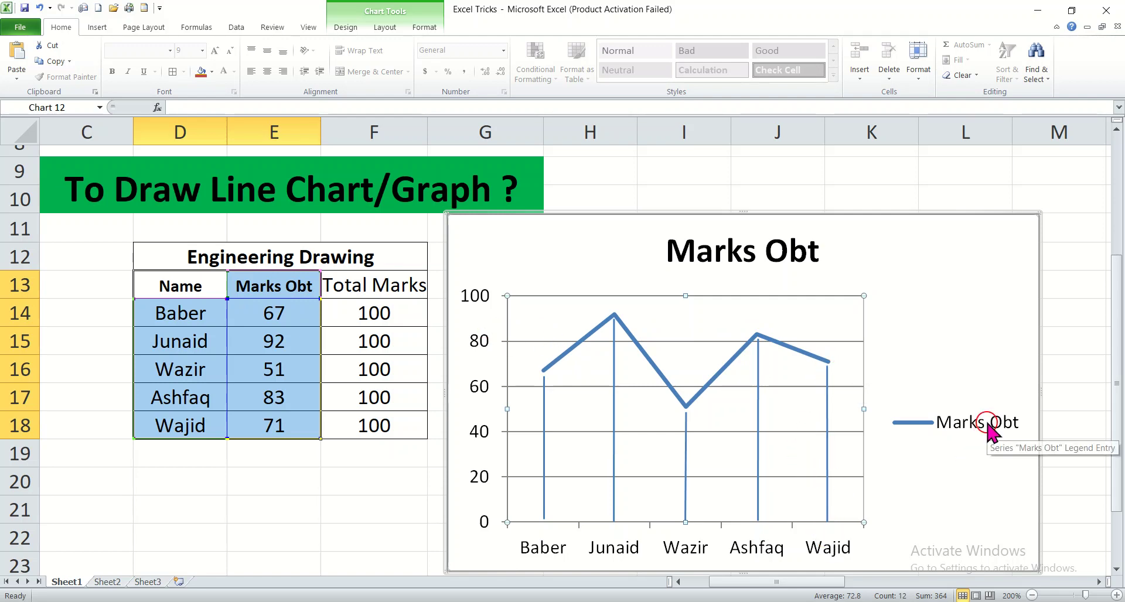
pyautogui.click(611, 549)
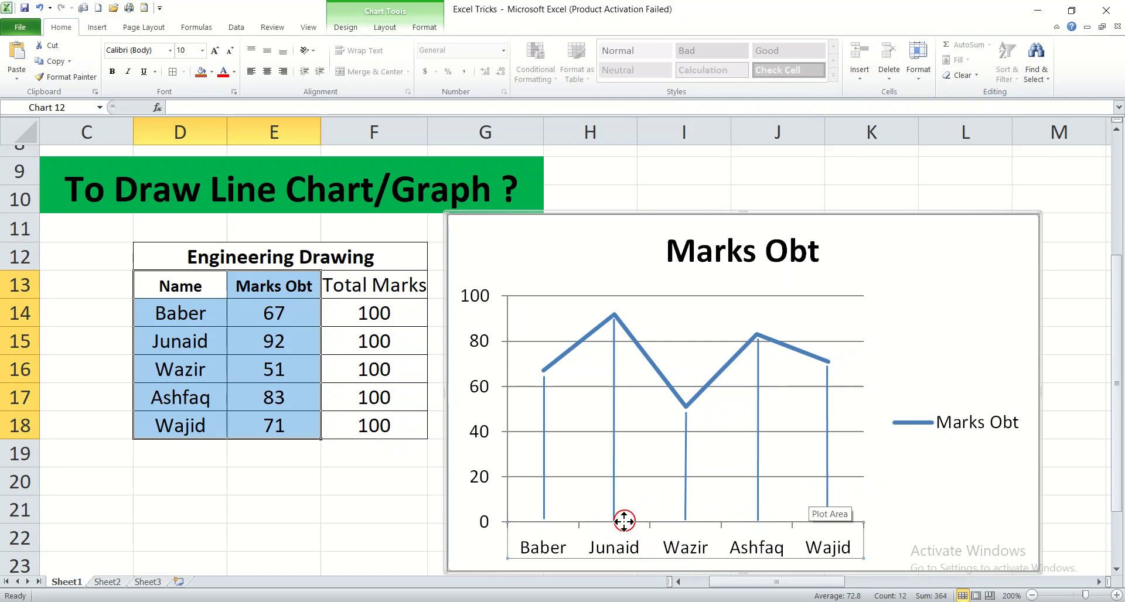
pyautogui.click(479, 431)
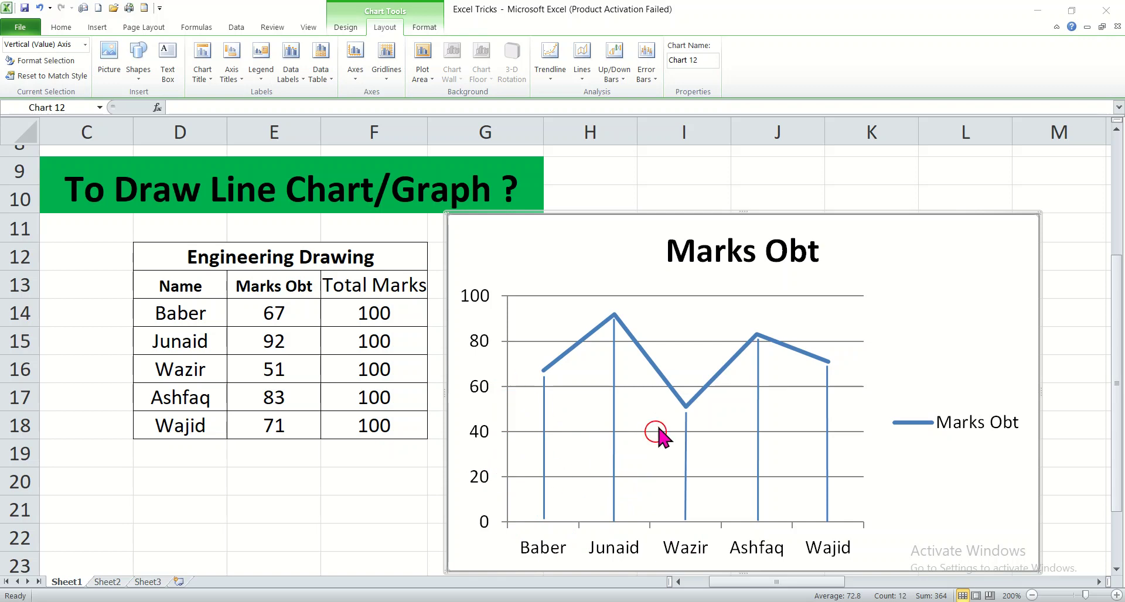
# - Cut the existing line chart from the sheet and insert a 2-D Line with Markers chart of the names and obtained marks
pyautogui.rightClick(1023, 241)
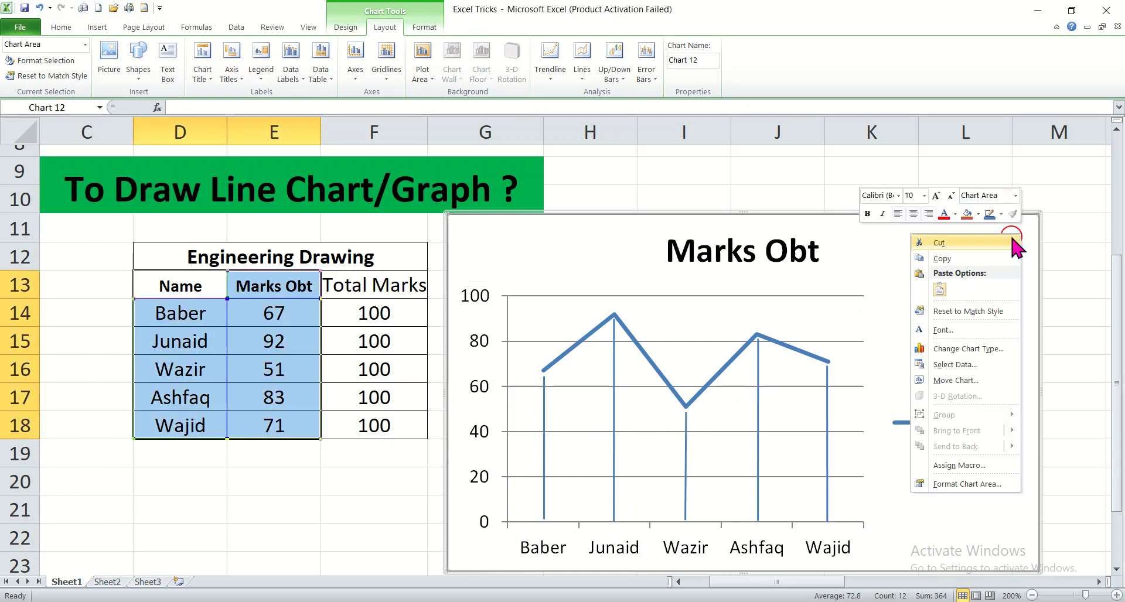
pyautogui.click(1002, 244)
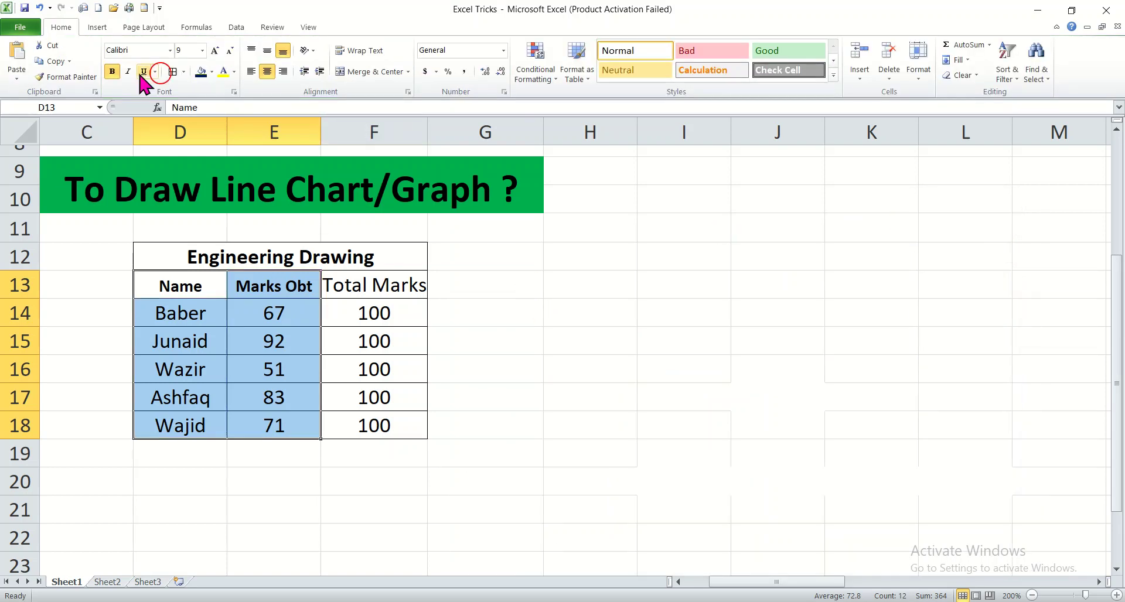
pyautogui.click(97, 27)
pyautogui.click(285, 64)
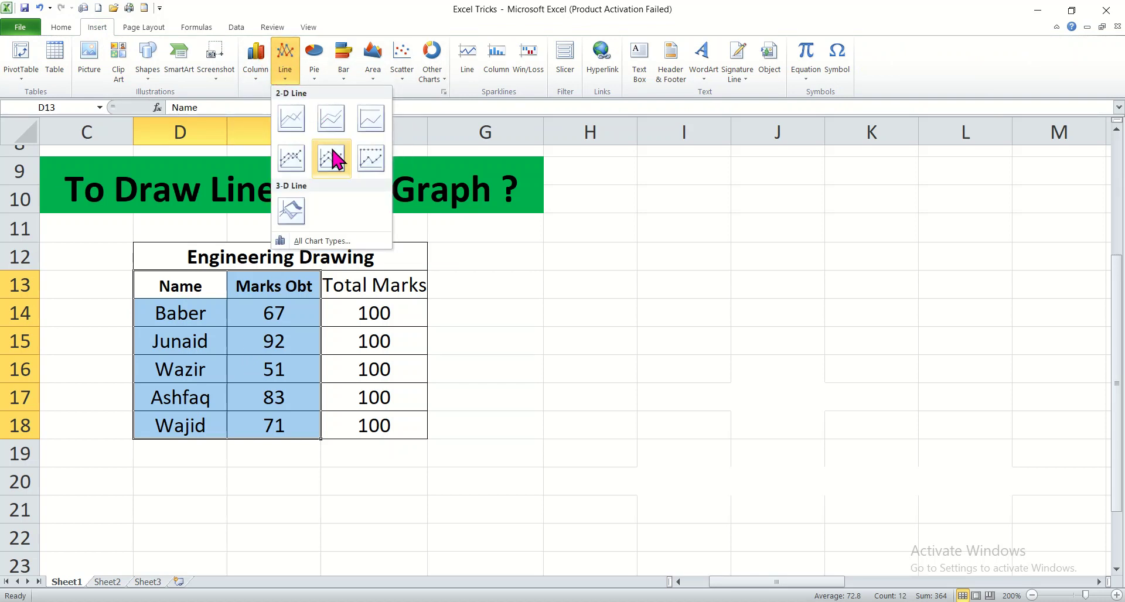
pyautogui.click(291, 161)
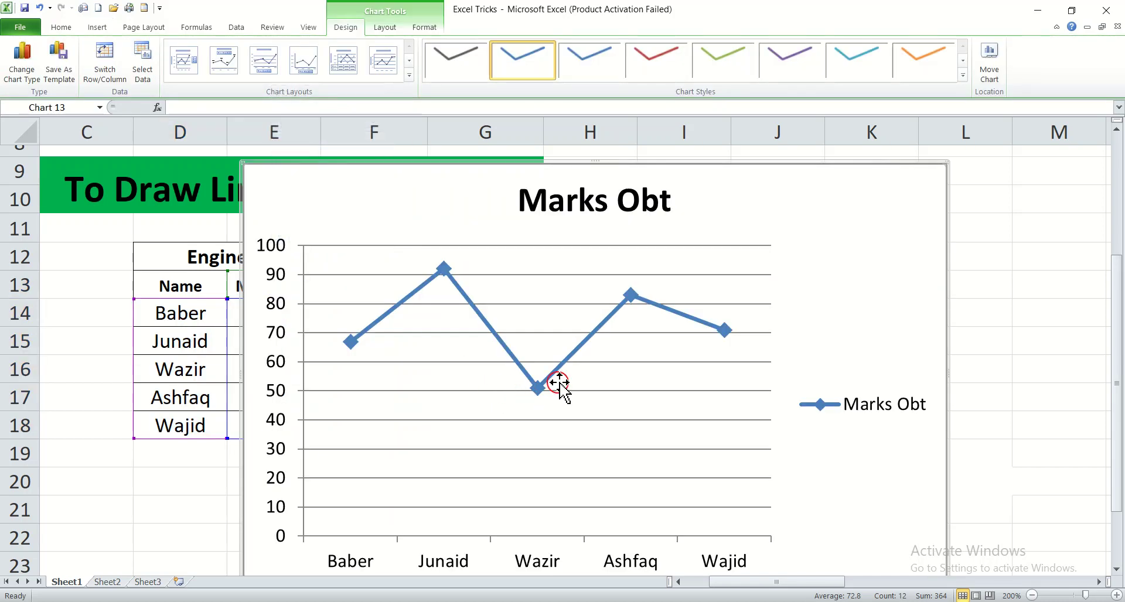
# - Apply the chart style with a black background and a green line to the new chart
pyautogui.moveTo(351, 346)
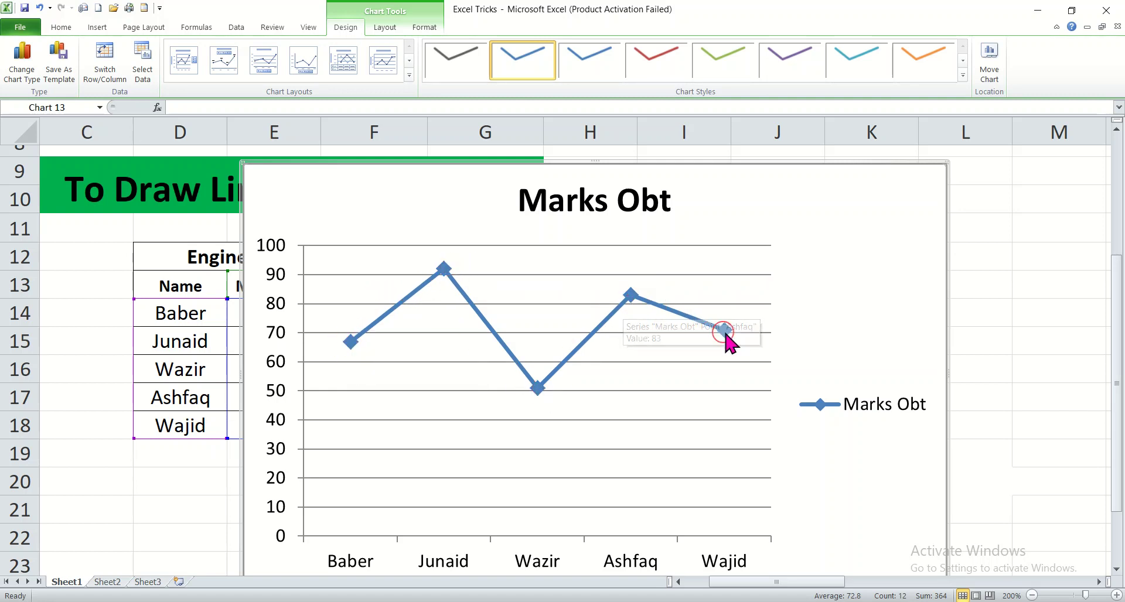
pyautogui.moveTo(632, 303)
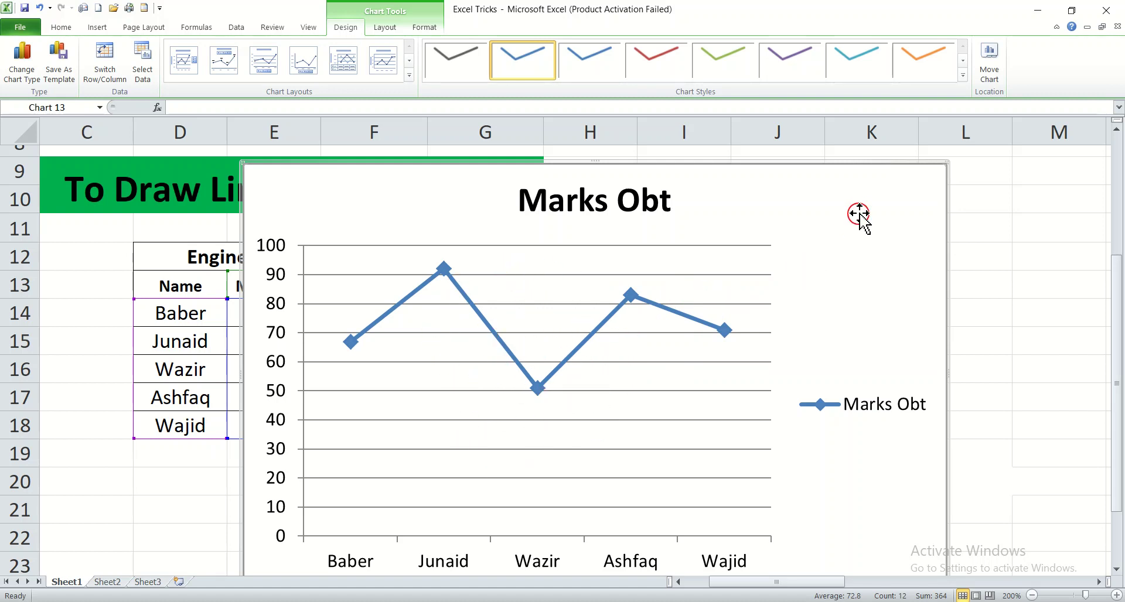
pyautogui.click(963, 73)
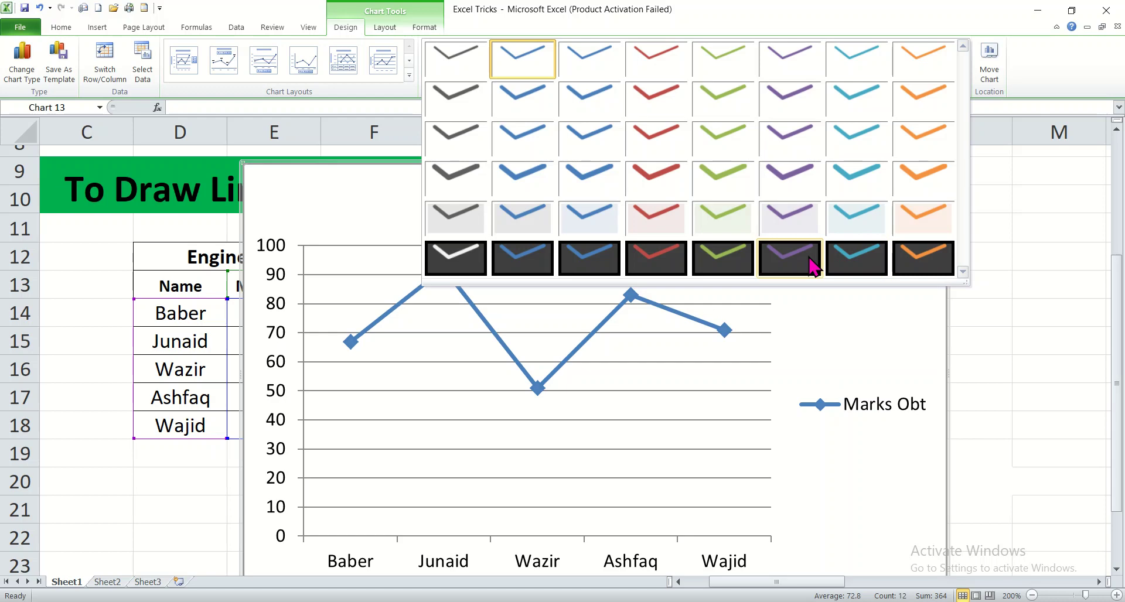
pyautogui.click(731, 266)
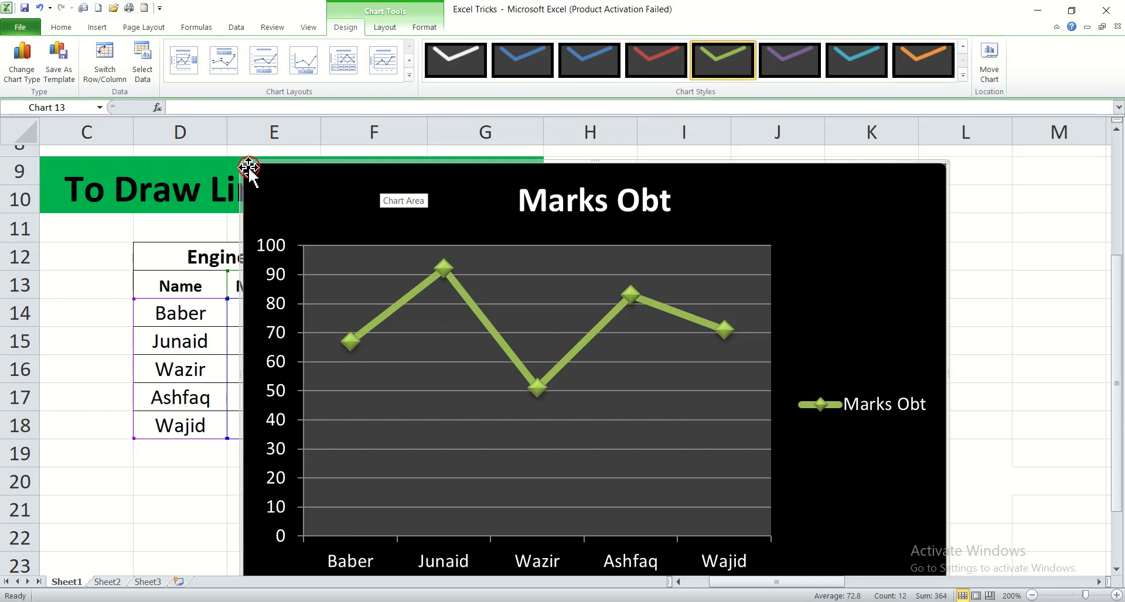
# - Shrink the chart from its upper-left corner and move it beside the marks table, starting at row 12
pyautogui.moveTo(242, 162); pyautogui.dragTo(440, 300)
pyautogui.moveTo(521, 351); pyautogui.dragTo(532, 290)
pyautogui.click(1019, 375)
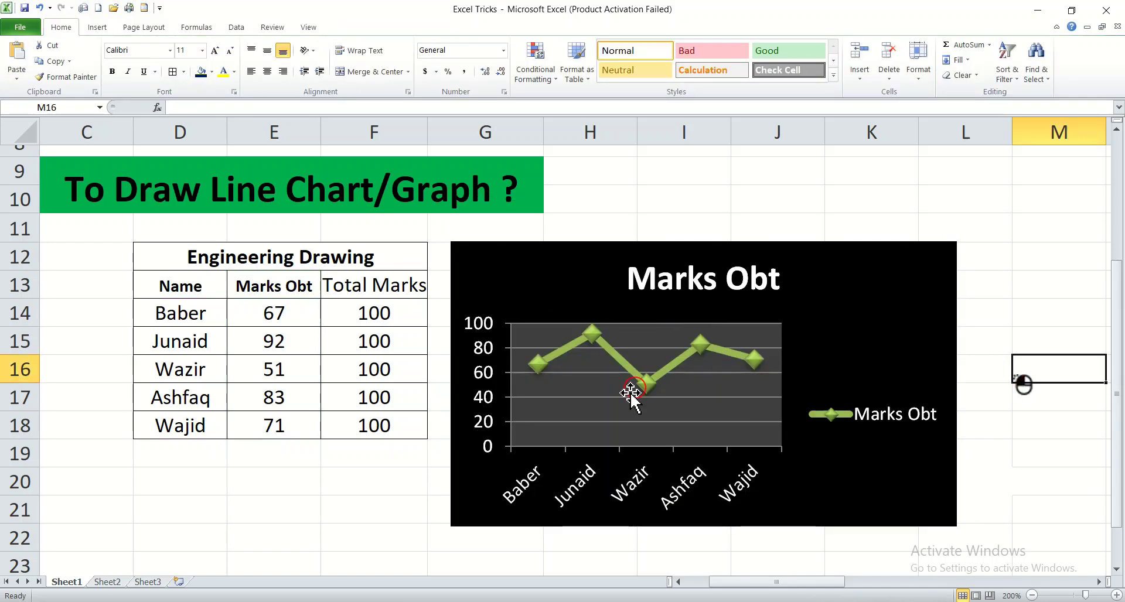
# - Reduce the font size of the horizontal axis name labels to 8
pyautogui.click(681, 494)
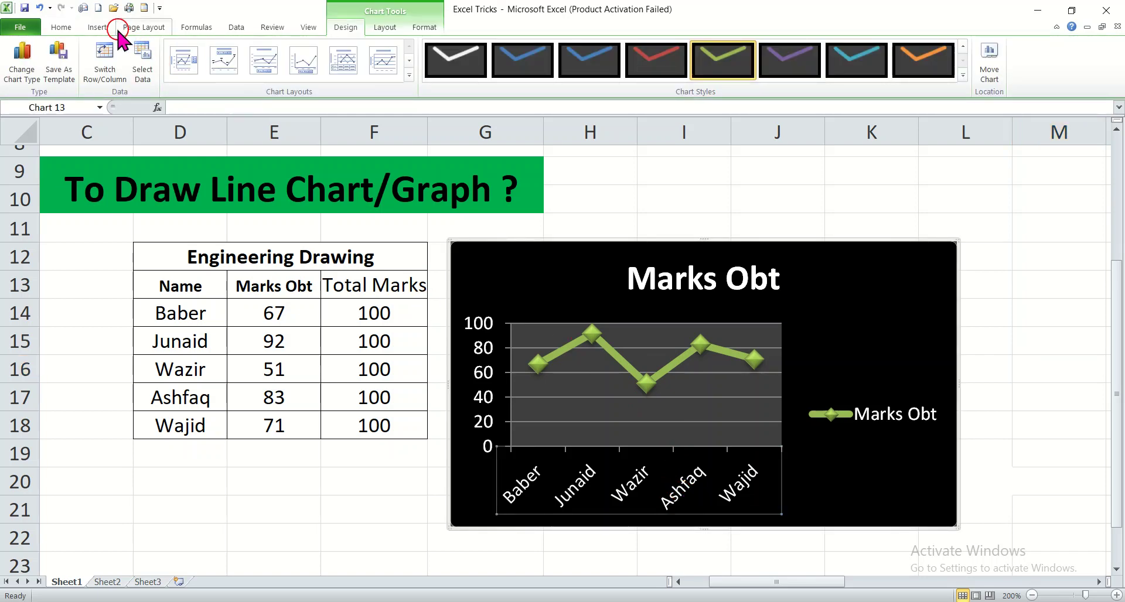
pyautogui.click(65, 30)
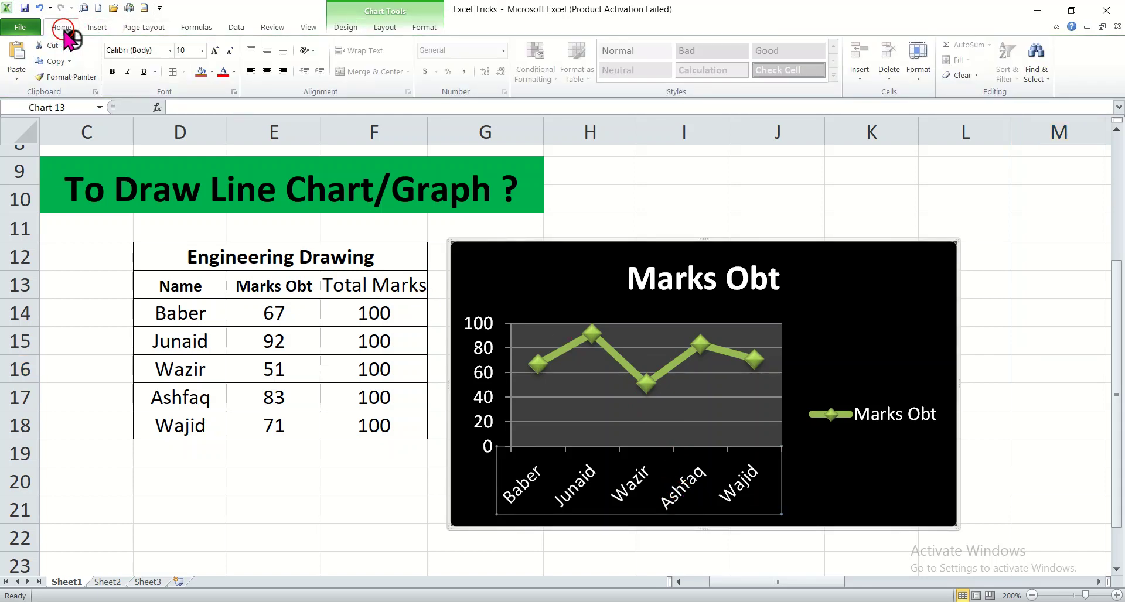
pyautogui.click(228, 53)
pyautogui.click(228, 52)
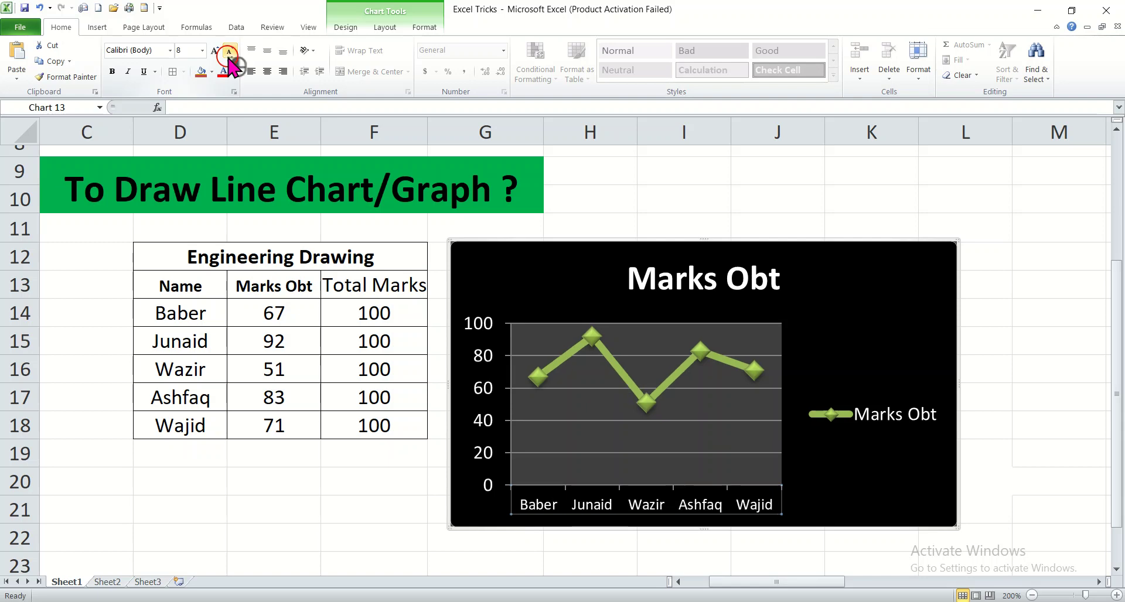
# - Reduce the font size of the vertical axis labels to 7
pyautogui.click(478, 423)
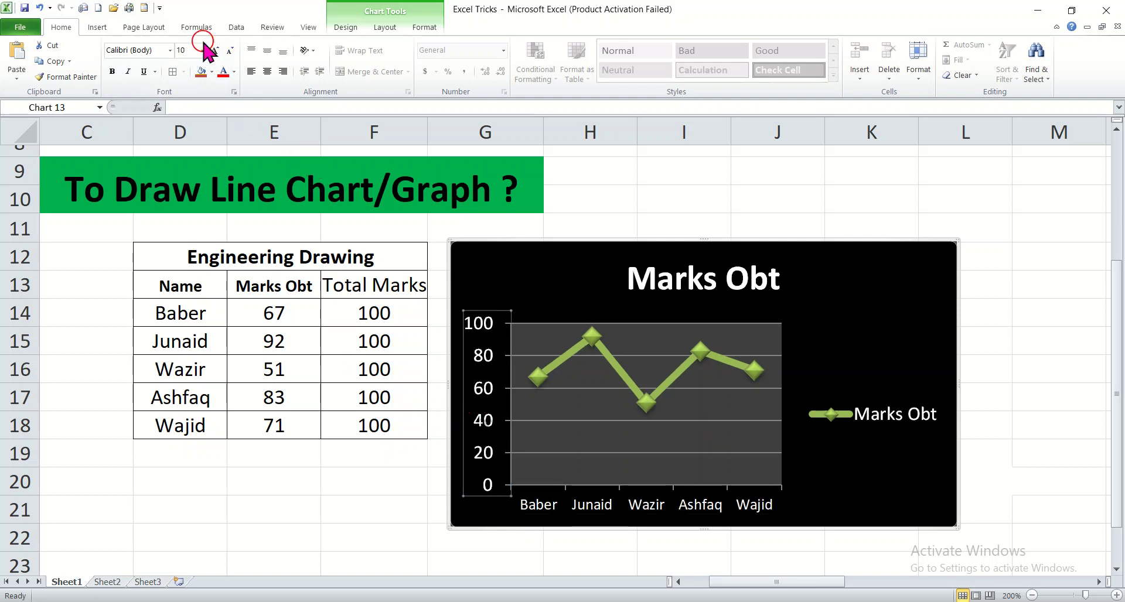
pyautogui.click(230, 51)
pyautogui.click(232, 53)
pyautogui.click(232, 53)
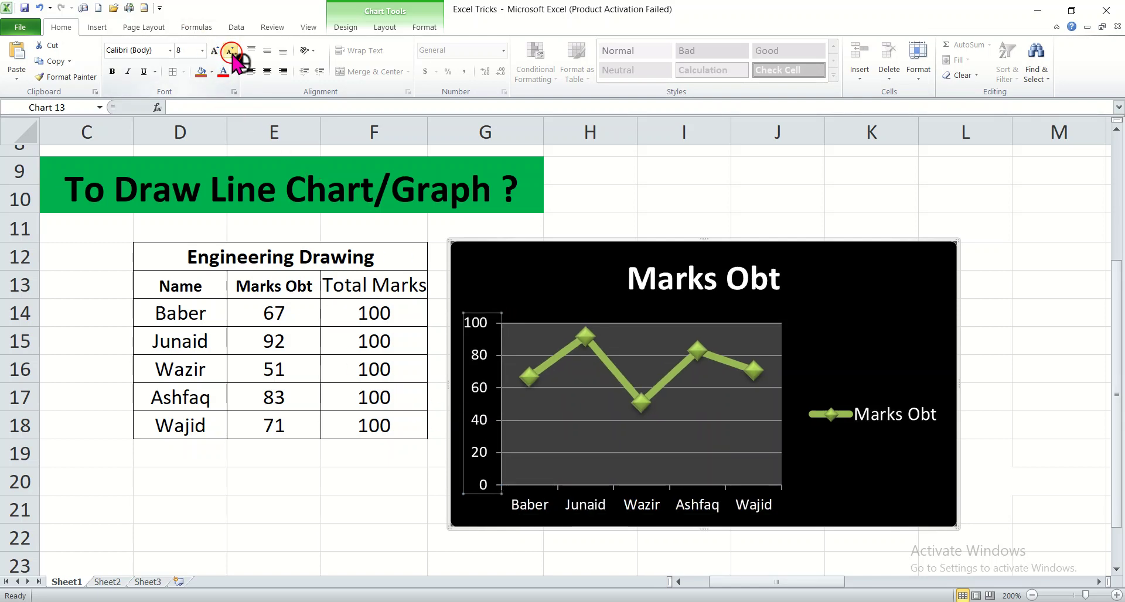
pyautogui.click(232, 52)
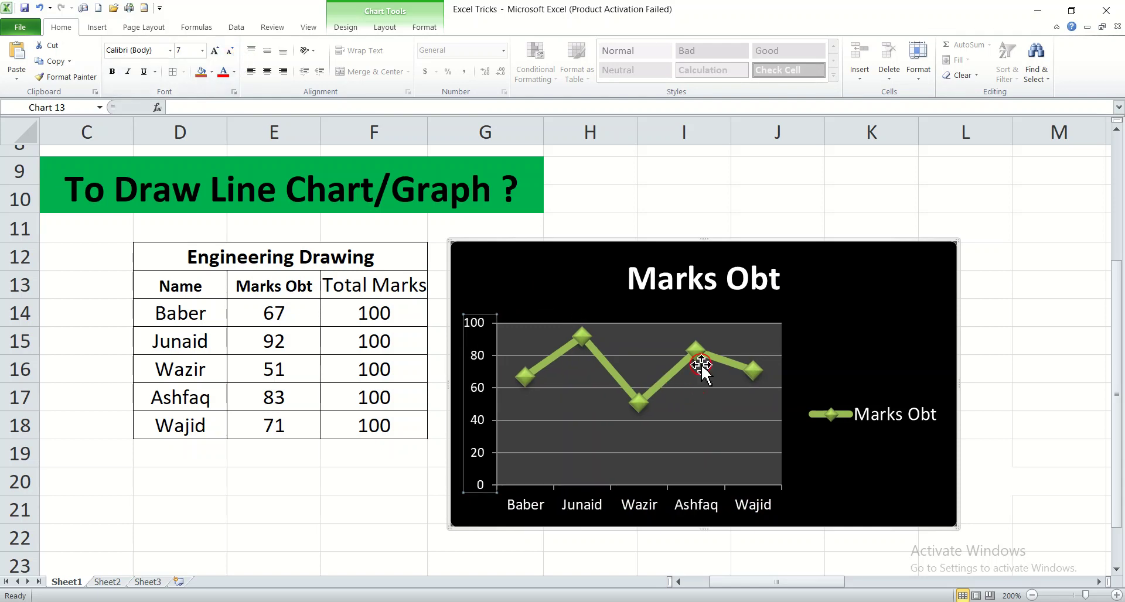
# - Reduce the font size of the chart title "Marks Obt" to 14
pyautogui.click(691, 274)
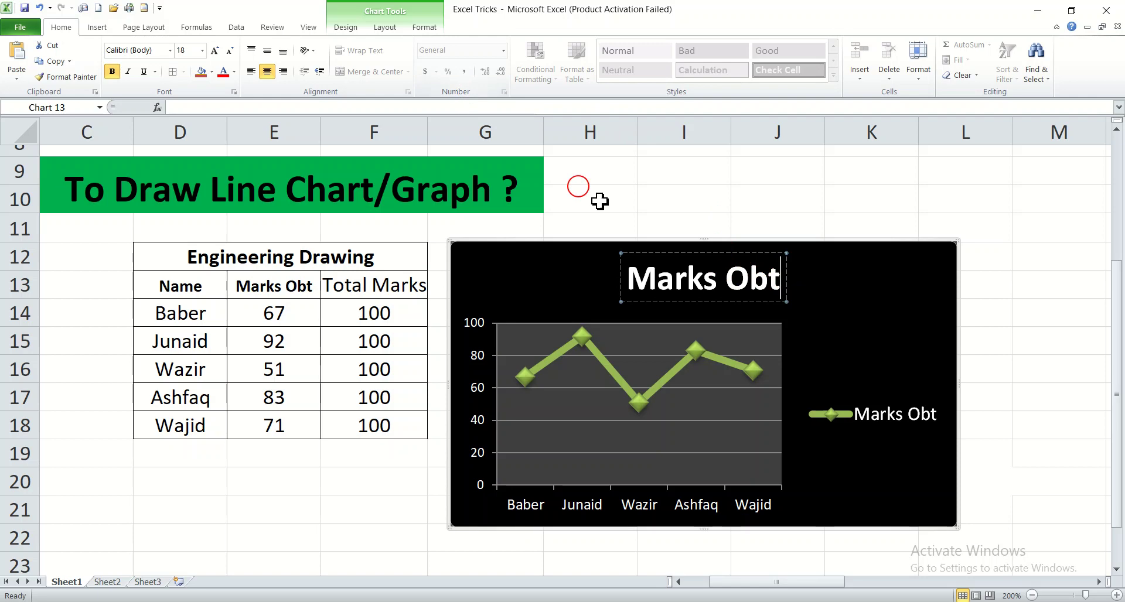
pyautogui.tripleClick(767, 262)
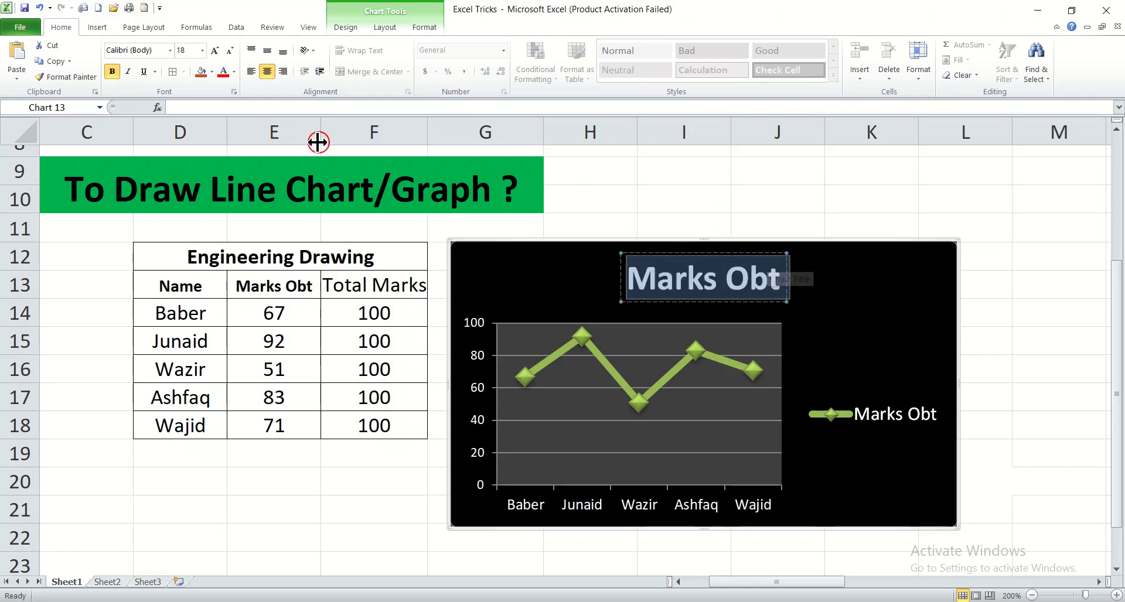
pyautogui.click(230, 52)
pyautogui.click(230, 52)
pyautogui.click(623, 286)
pyautogui.click(382, 106)
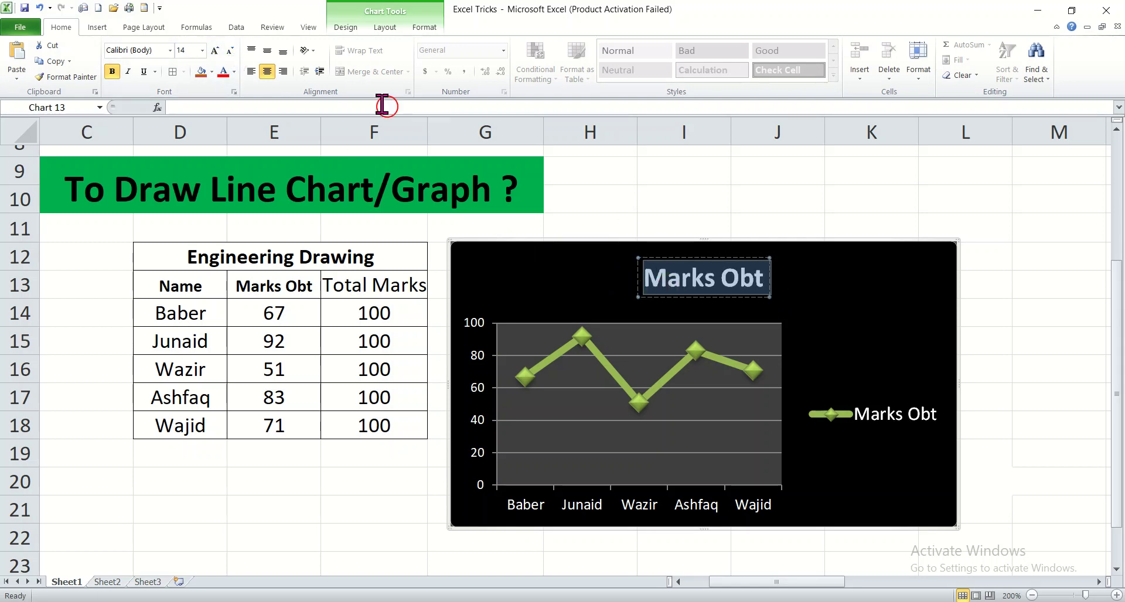
# - Delete the chart's legend and stretch the chart's lower edge down to about row 23
pyautogui.click(884, 418)
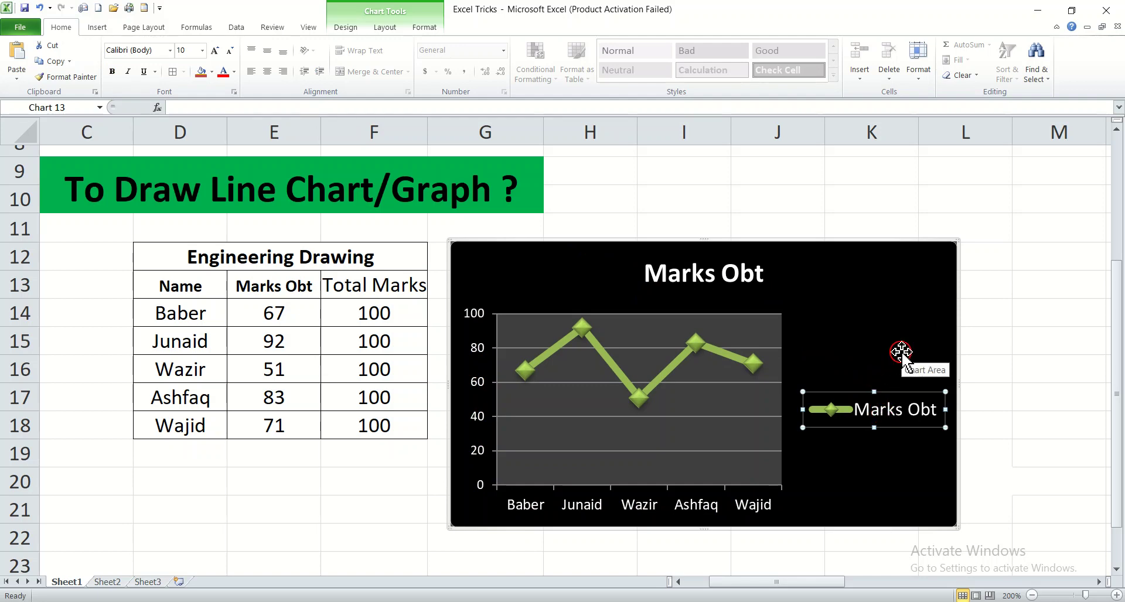
pyautogui.press('Delete')
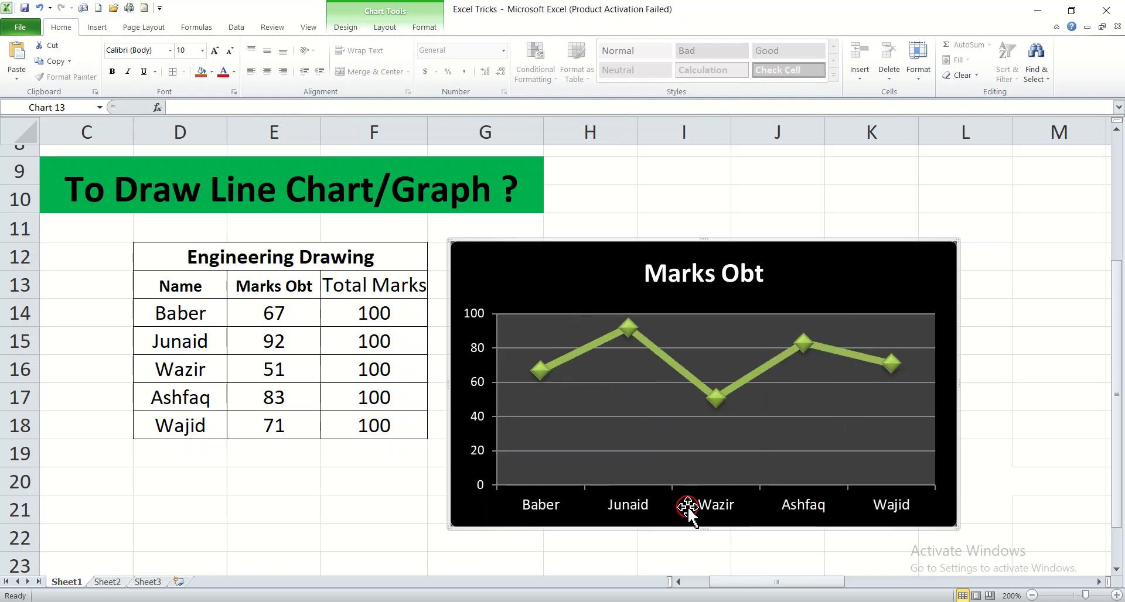
pyautogui.moveTo(704, 530); pyautogui.dragTo(710, 565)
pyautogui.click(989, 404)
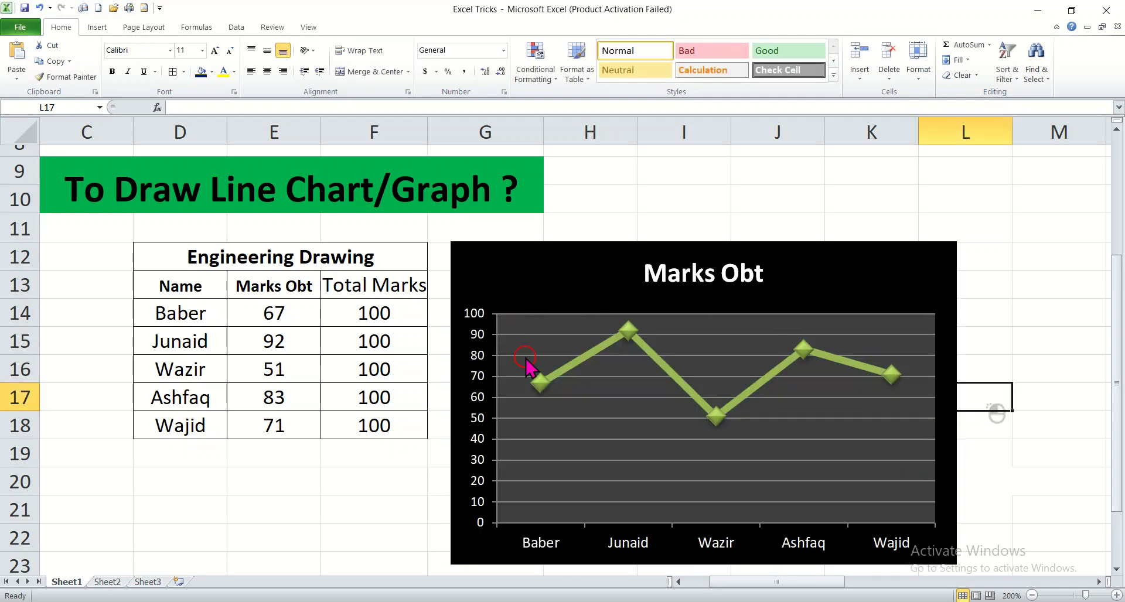